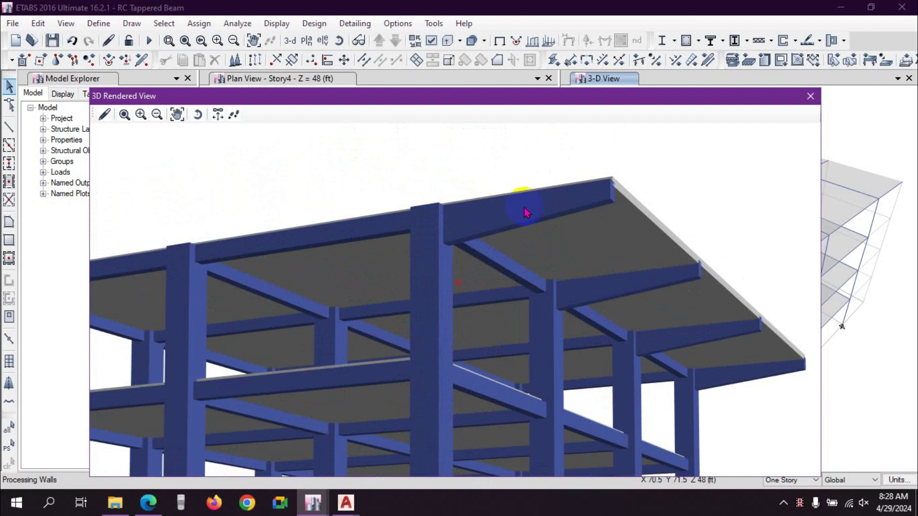
Examine the tapered roof cantilever beams in the 3D rendered view, then close that view.
{"action": "left_click", "coordinate": [481, 246]}
{"action": "scroll", "coordinate": [480, 245], "scroll_direction": "down", "scroll_amount": 1}
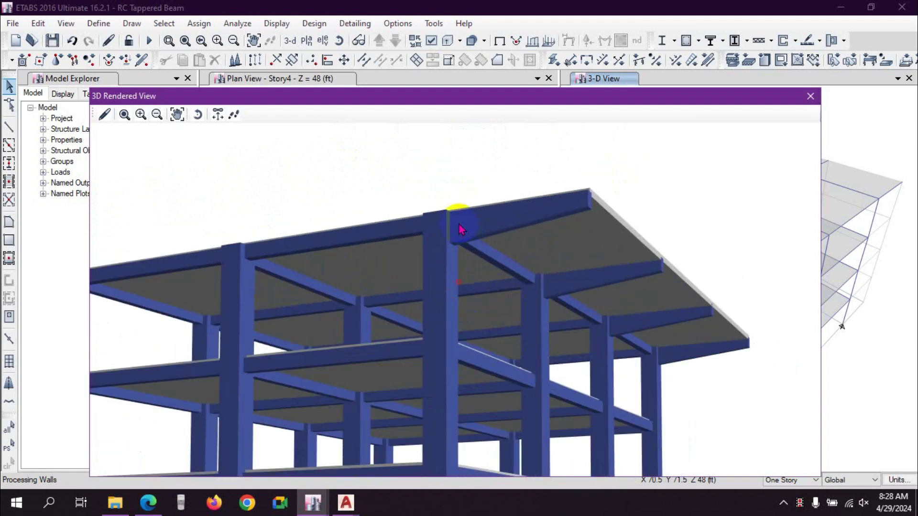
{"action": "scroll", "coordinate": [458, 228], "scroll_direction": "down", "scroll_amount": 1}
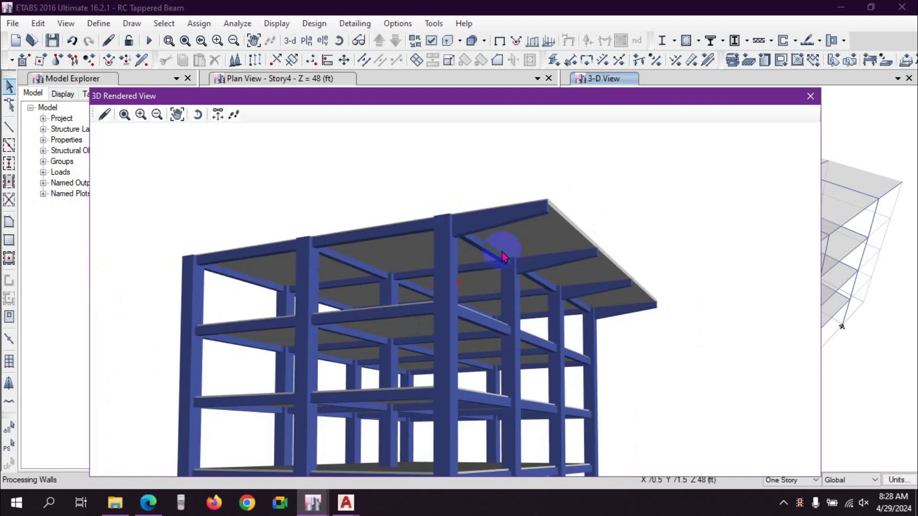
{"action": "scroll", "coordinate": [516, 244], "scroll_direction": "up", "scroll_amount": 2}
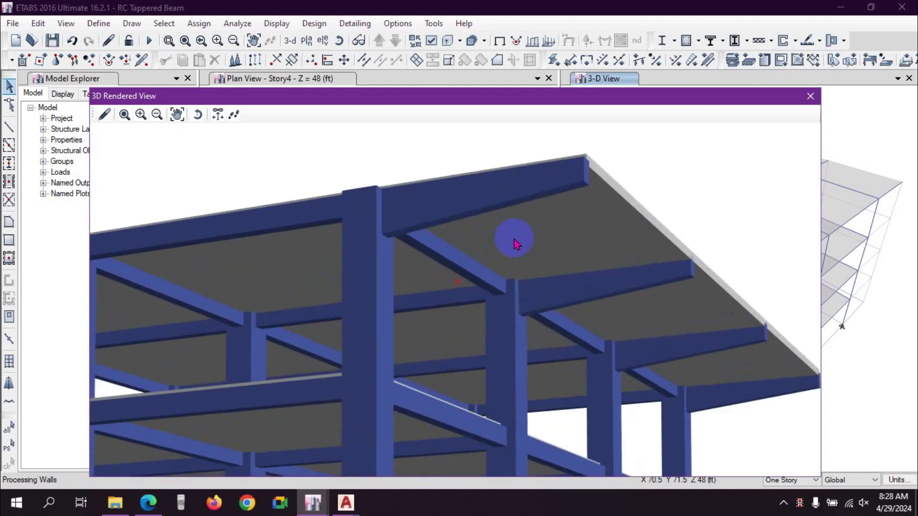
{"action": "scroll", "coordinate": [516, 244], "scroll_direction": "down", "scroll_amount": 1}
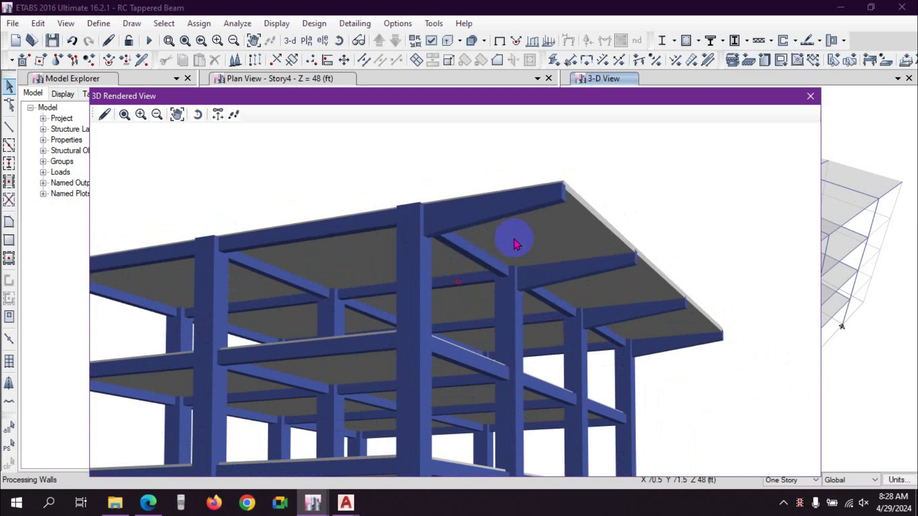
{"action": "scroll", "coordinate": [516, 243], "scroll_direction": "down", "scroll_amount": 1}
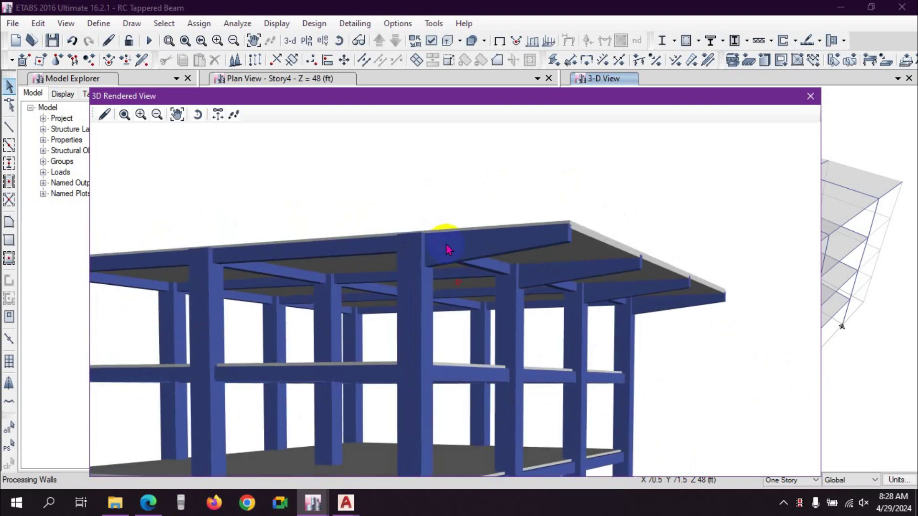
{"action": "left_click", "coordinate": [809, 97]}
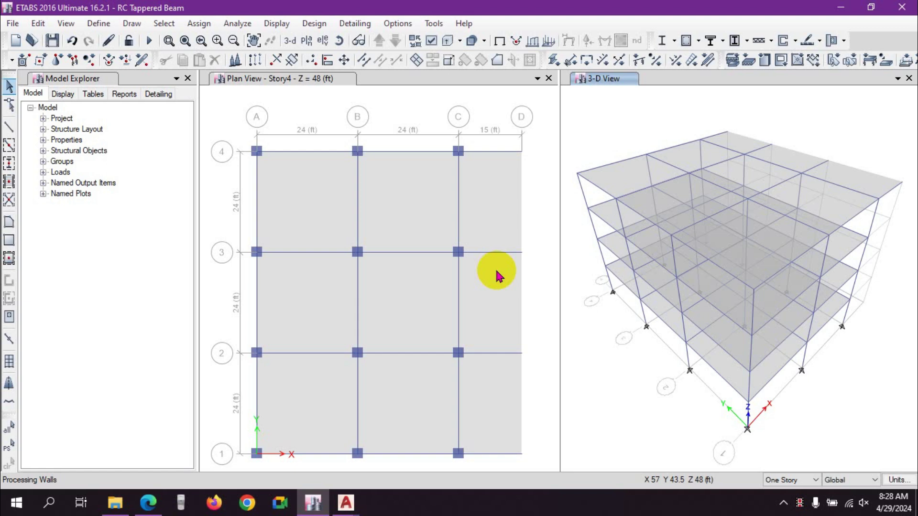
Render the 3D model again and inspect the tapered cantilever beams at roof level from several angles, closing the render when done.
{"action": "left_click", "coordinate": [348, 78]}
{"action": "left_click", "coordinate": [614, 85]}
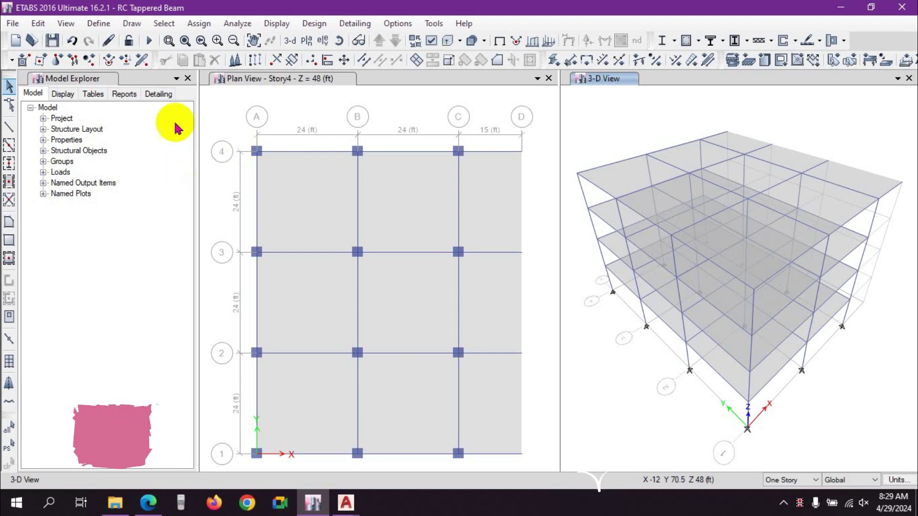
{"action": "left_click", "coordinate": [60, 27]}
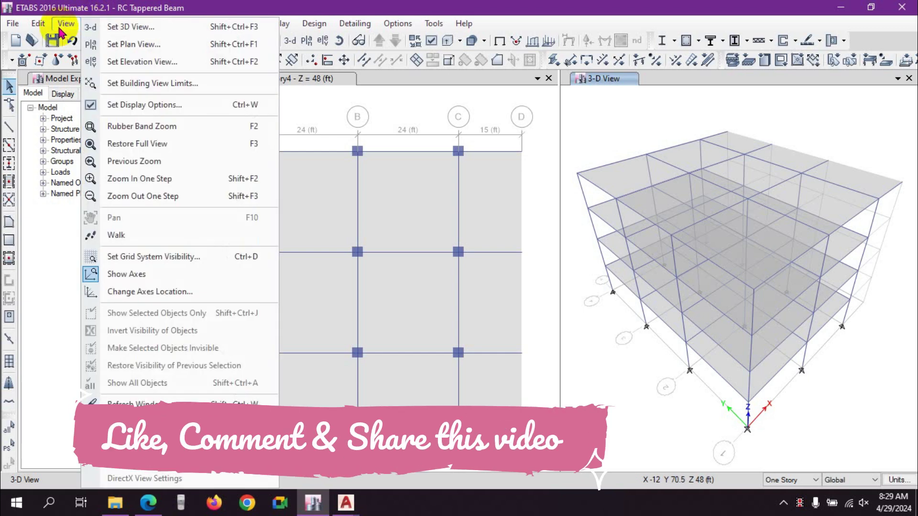
{"action": "left_click", "coordinate": [187, 439]}
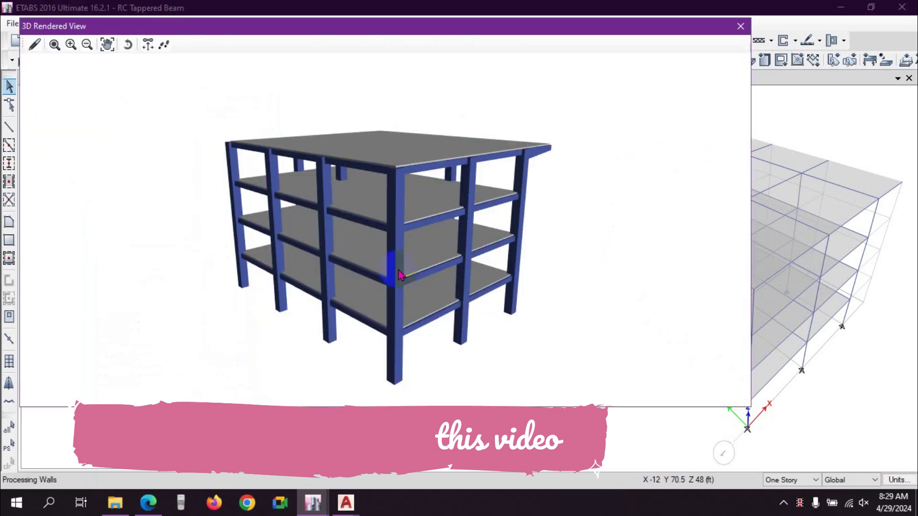
{"action": "scroll", "coordinate": [543, 191], "scroll_direction": "up", "scroll_amount": 5}
{"action": "scroll", "coordinate": [475, 248], "scroll_direction": "up", "scroll_amount": 8}
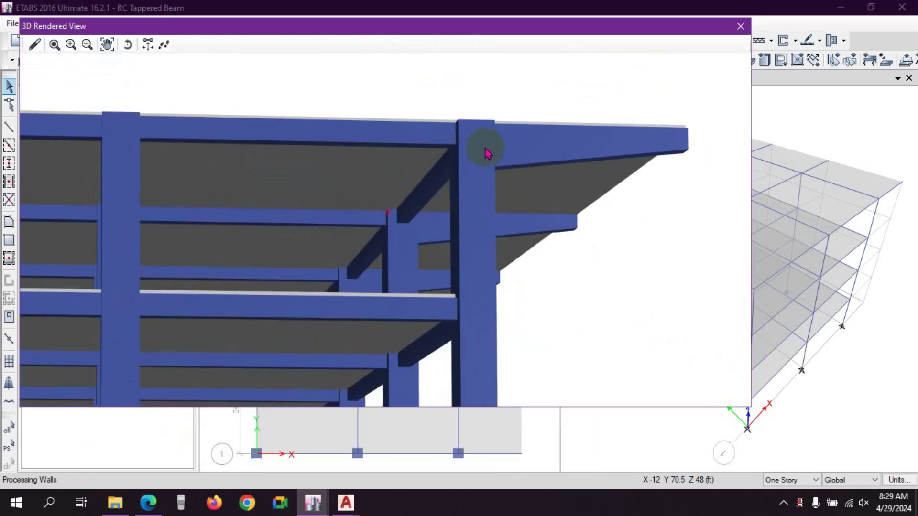
{"action": "scroll", "coordinate": [494, 187], "scroll_direction": "down", "scroll_amount": 4}
{"action": "left_click_drag", "start_coordinate": [524, 239], "coordinate": [379, 254]}
{"action": "scroll", "coordinate": [413, 173], "scroll_direction": "up", "scroll_amount": 3}
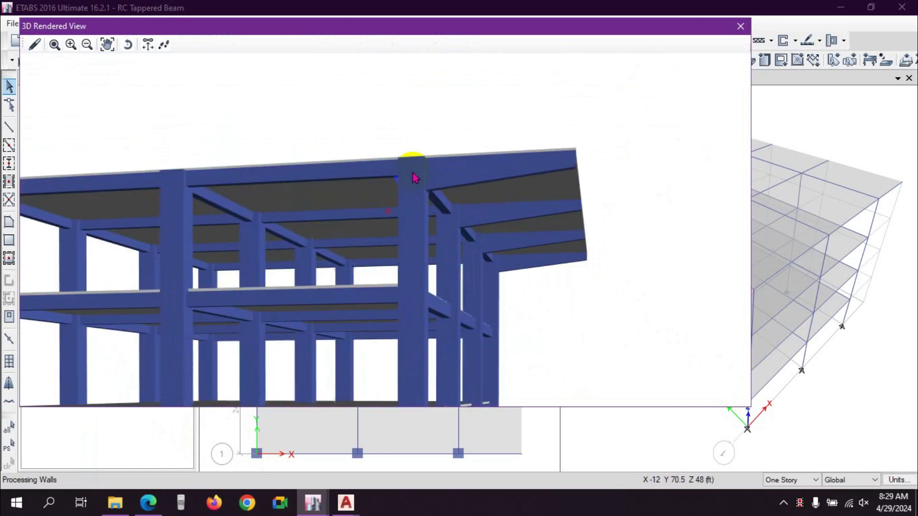
{"action": "scroll", "coordinate": [414, 177], "scroll_direction": "up", "scroll_amount": 2}
{"action": "left_click_drag", "start_coordinate": [430, 194], "coordinate": [481, 195]}
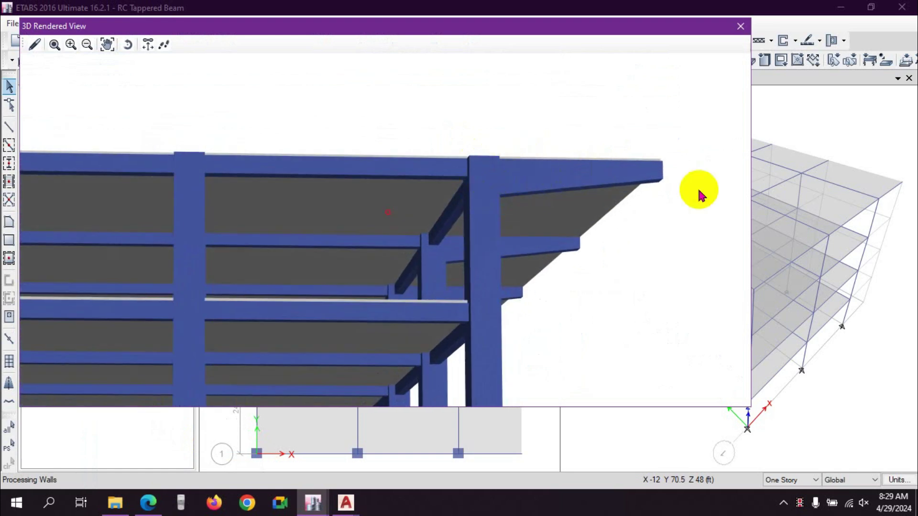
{"action": "scroll", "coordinate": [551, 256], "scroll_direction": "down", "scroll_amount": 5}
{"action": "left_click_drag", "start_coordinate": [575, 287], "coordinate": [400, 297]}
{"action": "scroll", "coordinate": [580, 165], "scroll_direction": "up", "scroll_amount": 5}
{"action": "scroll", "coordinate": [580, 166], "scroll_direction": "up", "scroll_amount": 2}
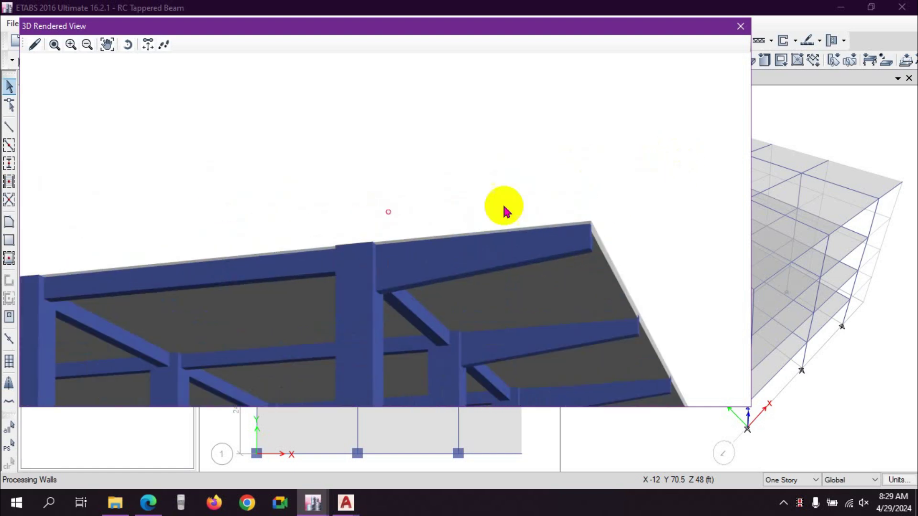
{"action": "scroll", "coordinate": [373, 295], "scroll_direction": "down", "scroll_amount": 2}
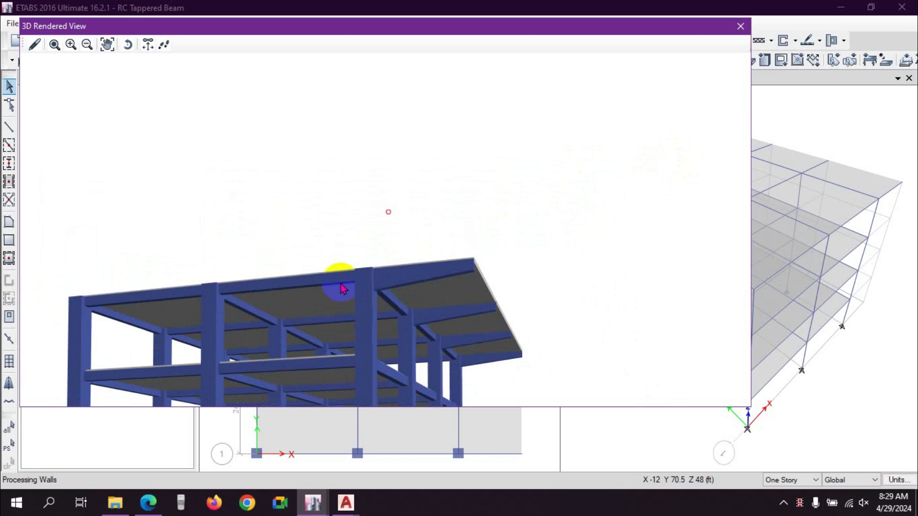
{"action": "scroll", "coordinate": [343, 288], "scroll_direction": "up", "scroll_amount": 2}
{"action": "scroll", "coordinate": [343, 288], "scroll_direction": "down", "scroll_amount": 3}
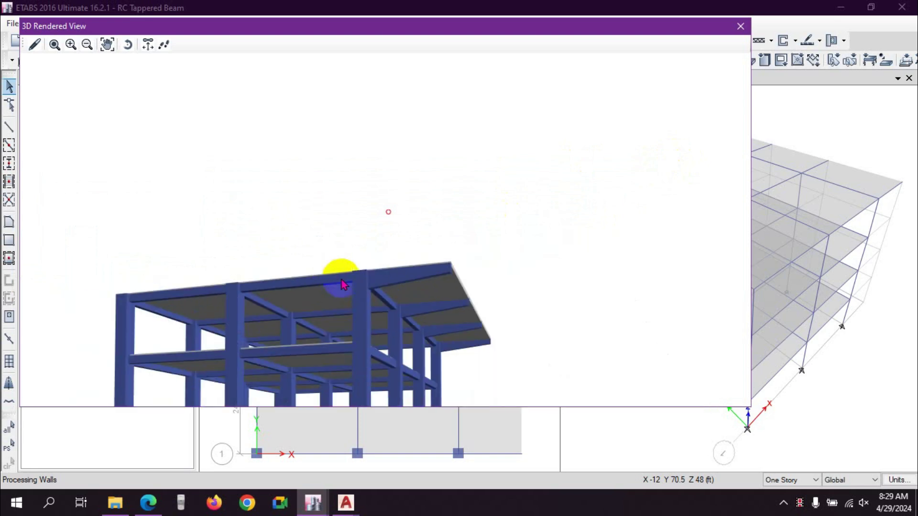
{"action": "scroll", "coordinate": [342, 284], "scroll_direction": "up", "scroll_amount": 1}
{"action": "scroll", "coordinate": [440, 303], "scroll_direction": "up", "scroll_amount": 3}
{"action": "scroll", "coordinate": [482, 264], "scroll_direction": "down", "scroll_amount": 3}
{"action": "left_click_drag", "start_coordinate": [480, 274], "coordinate": [356, 278]}
{"action": "middle_click_drag", "start_coordinate": [337, 319], "coordinate": [444, 277]}
{"action": "scroll", "coordinate": [380, 312], "scroll_direction": "up", "scroll_amount": 1}
{"action": "scroll", "coordinate": [635, 260], "scroll_direction": "up", "scroll_amount": 2}
{"action": "left_click_drag", "start_coordinate": [654, 315], "coordinate": [581, 315]}
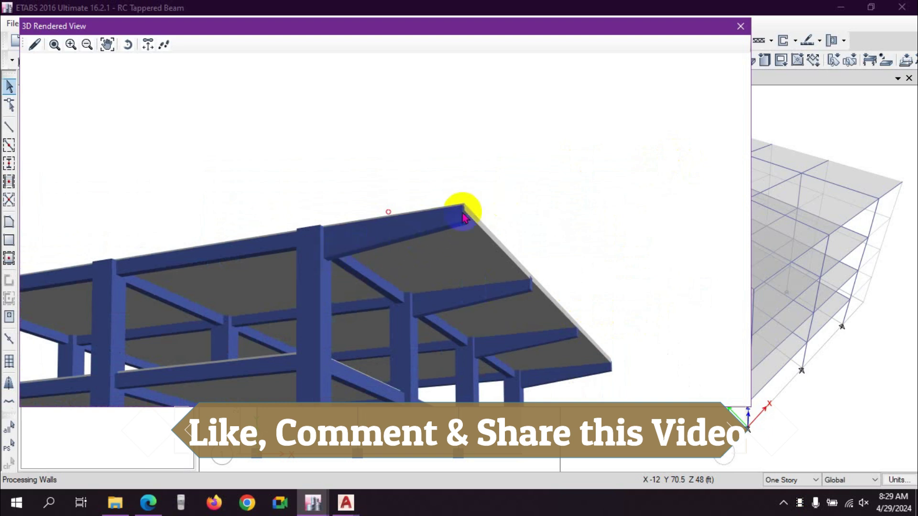
{"action": "scroll", "coordinate": [406, 192], "scroll_direction": "down", "scroll_amount": 3}
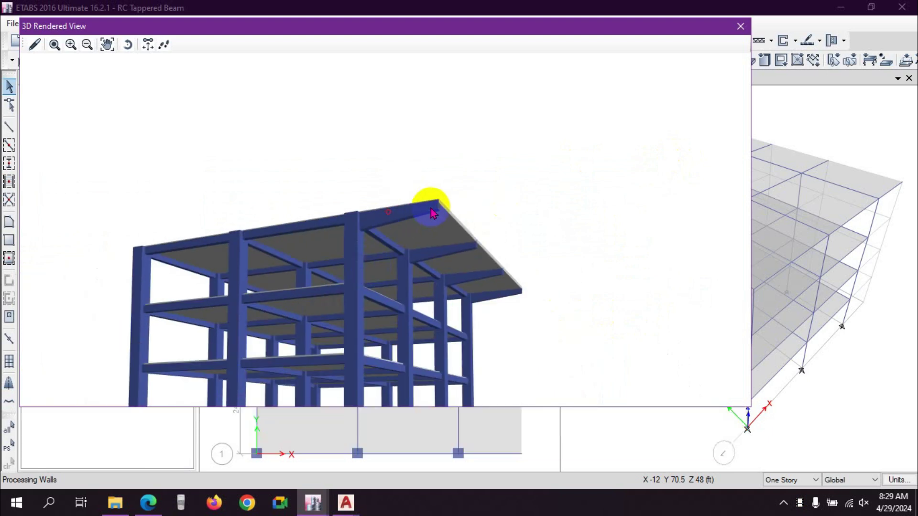
{"action": "scroll", "coordinate": [431, 212], "scroll_direction": "down", "scroll_amount": 2}
{"action": "scroll", "coordinate": [387, 381], "scroll_direction": "up", "scroll_amount": 1}
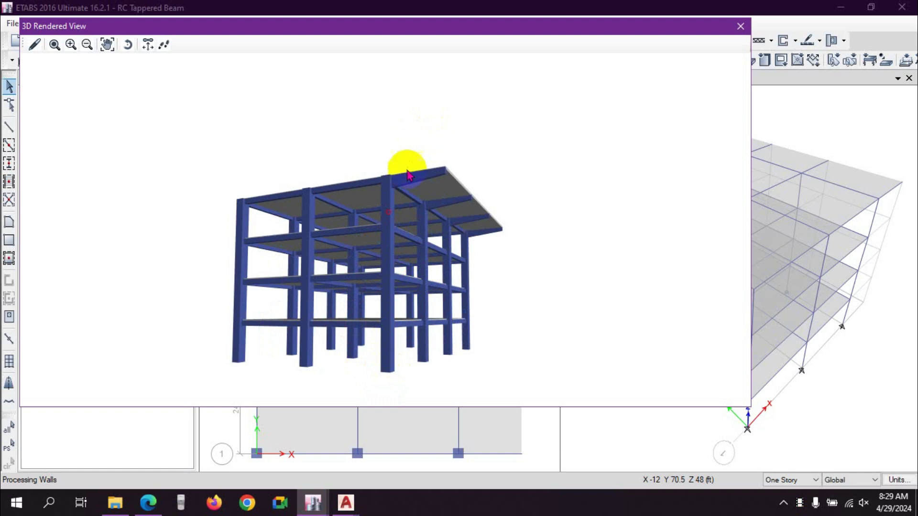
{"action": "scroll", "coordinate": [397, 186], "scroll_direction": "up", "scroll_amount": 4}
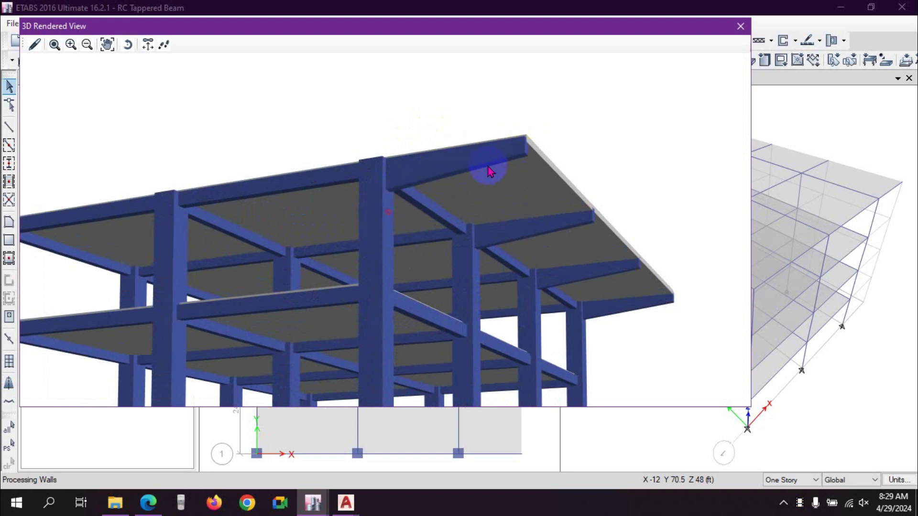
{"action": "scroll", "coordinate": [449, 210], "scroll_direction": "down", "scroll_amount": 3}
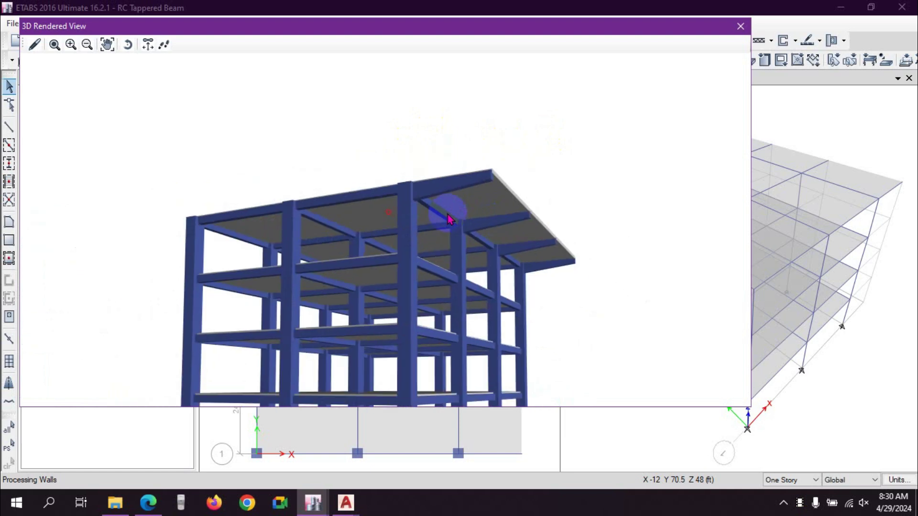
{"action": "scroll", "coordinate": [451, 215], "scroll_direction": "up", "scroll_amount": 3}
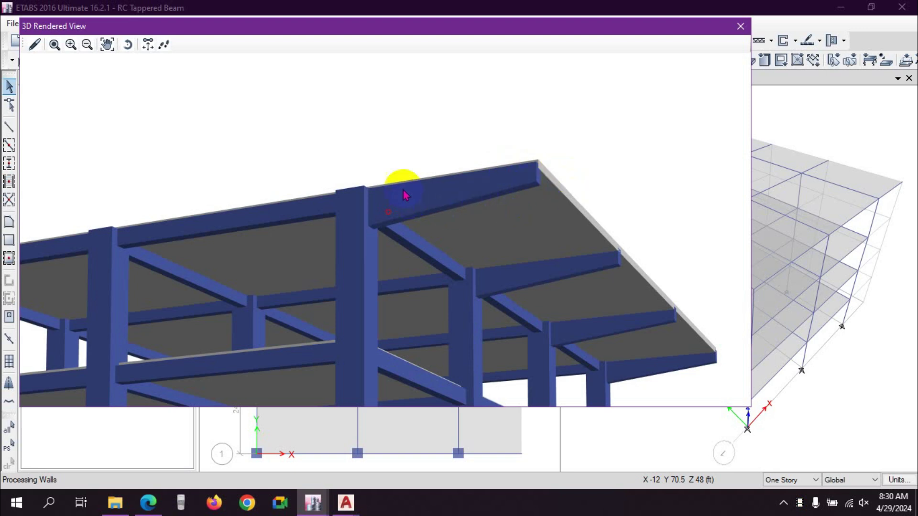
{"action": "scroll", "coordinate": [403, 195], "scroll_direction": "down", "scroll_amount": 3}
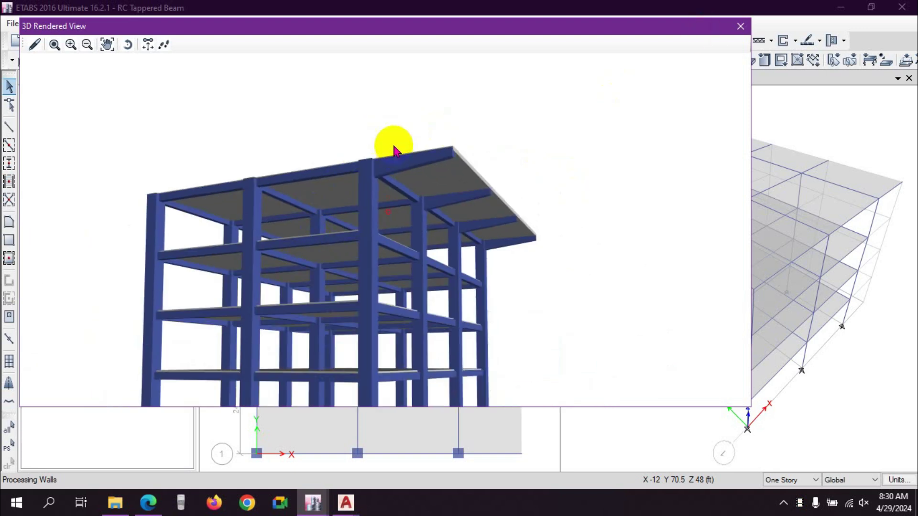
{"action": "scroll", "coordinate": [394, 149], "scroll_direction": "up", "scroll_amount": 3}
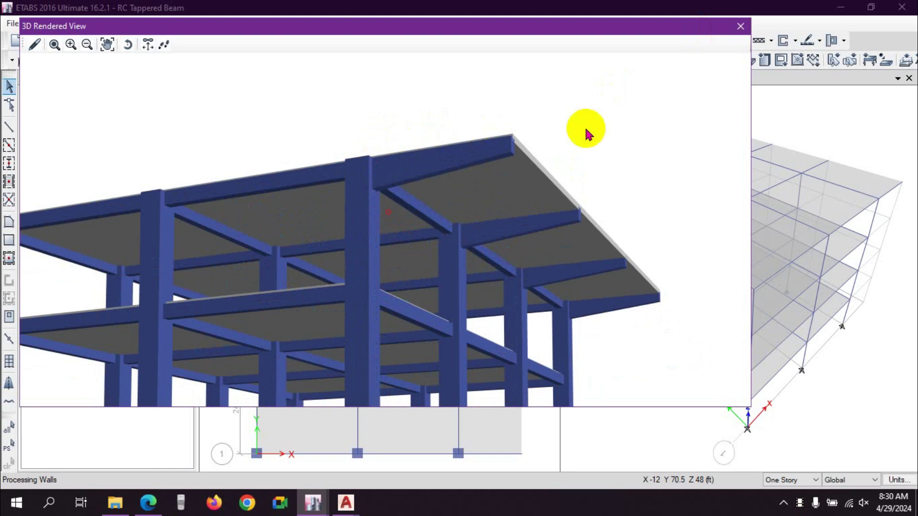
{"action": "left_click", "coordinate": [740, 27]}
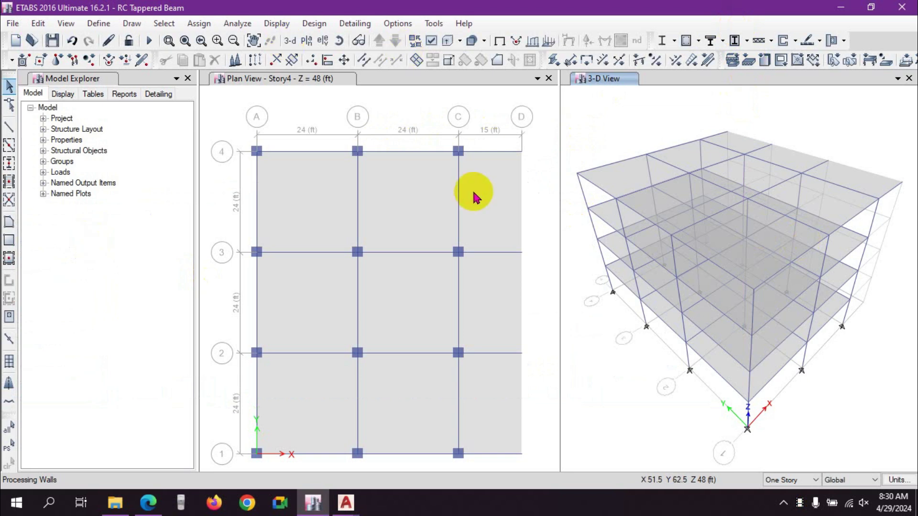
Delete the four Story4 cantilever beams between grids C and D on gridlines 1 to 4.
{"action": "left_click", "coordinate": [498, 153]}
{"action": "left_click", "coordinate": [500, 252]}
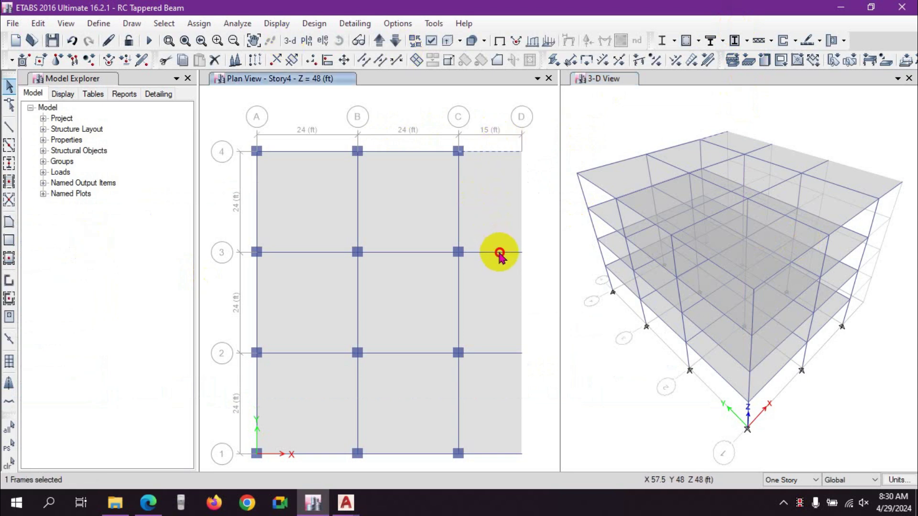
{"action": "left_click", "coordinate": [502, 356]}
{"action": "left_click", "coordinate": [492, 455]}
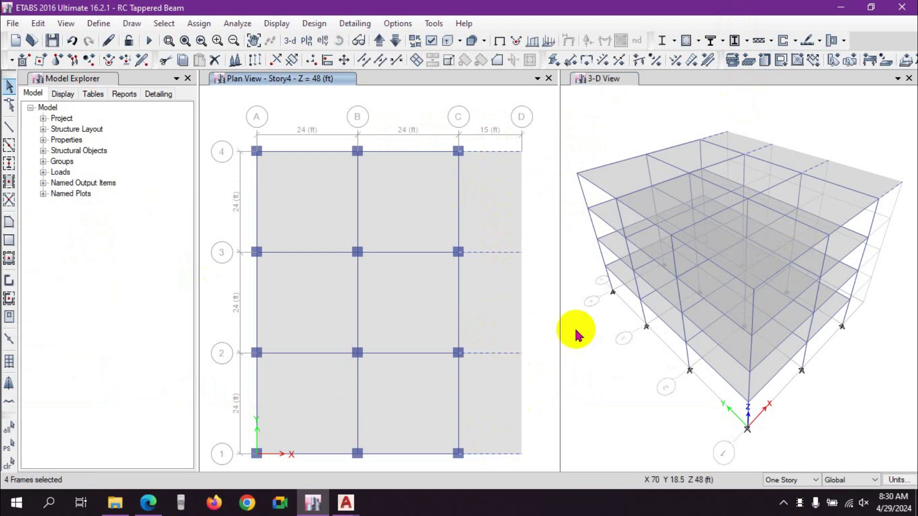
{"action": "key", "text": "Delete"}
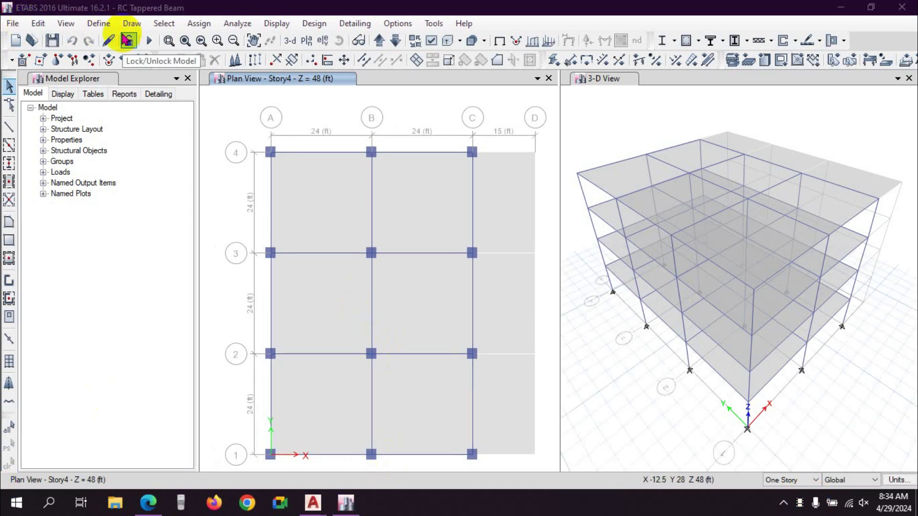
Open the frame section definitions and select the FB 12X20 beam property.
{"action": "left_click", "coordinate": [37, 24]}
{"action": "mouse_move", "coordinate": [65, 23]}
{"action": "left_click", "coordinate": [98, 24]}
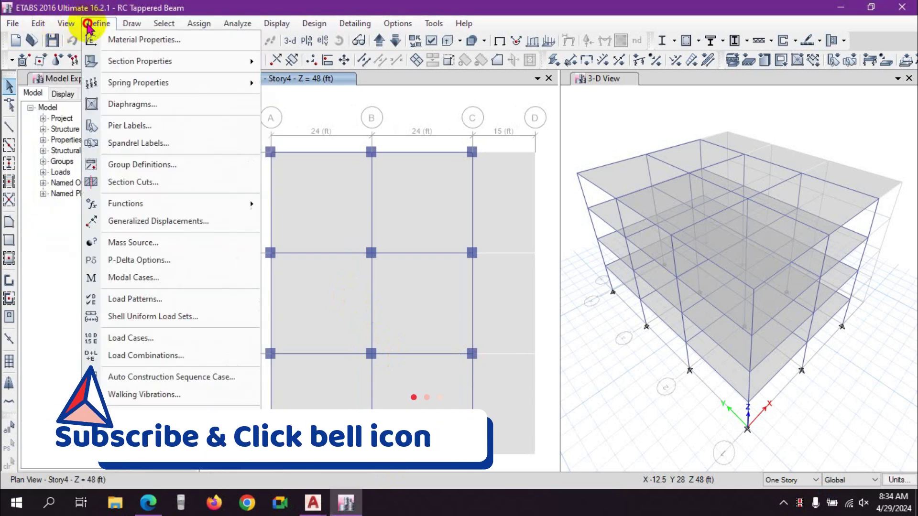
{"action": "mouse_move", "coordinate": [236, 76]}
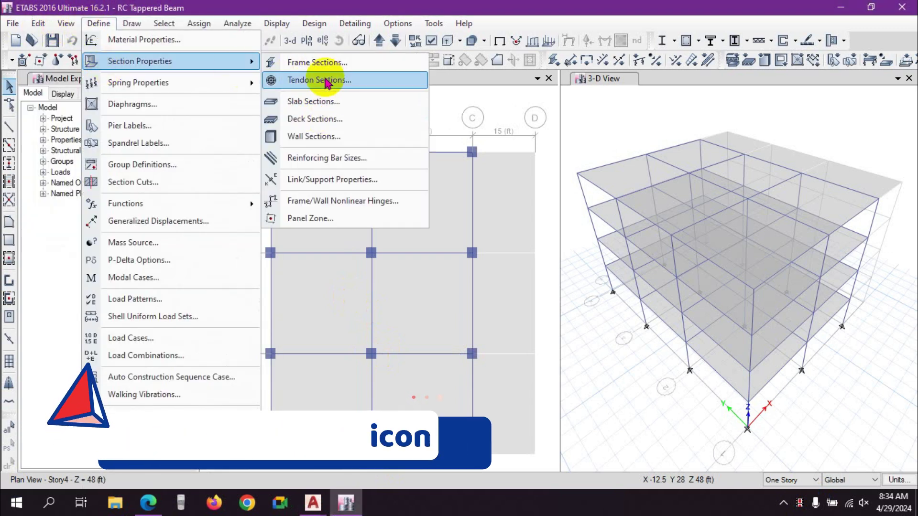
{"action": "left_click", "coordinate": [327, 63]}
{"action": "left_click_drag", "start_coordinate": [461, 82], "coordinate": [674, 76]}
{"action": "left_click", "coordinate": [538, 216]}
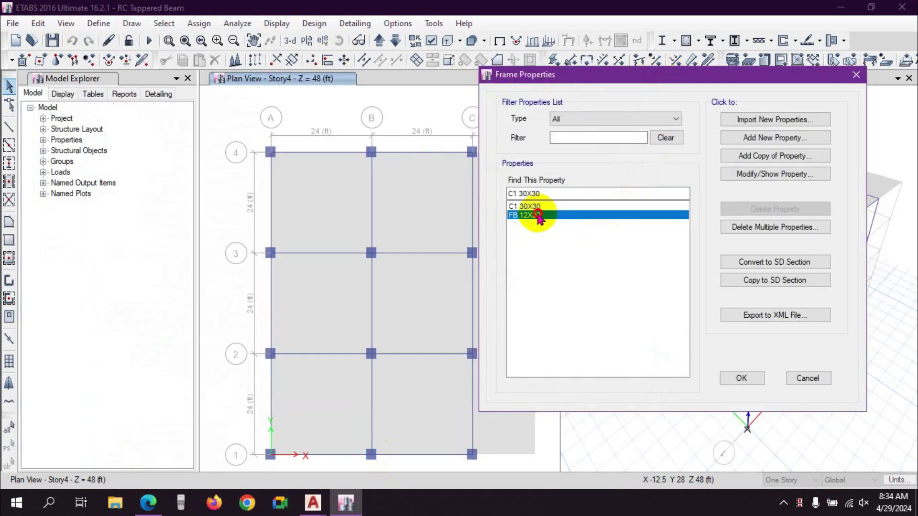
{"action": "left_click_drag", "start_coordinate": [501, 77], "coordinate": [610, 83]}
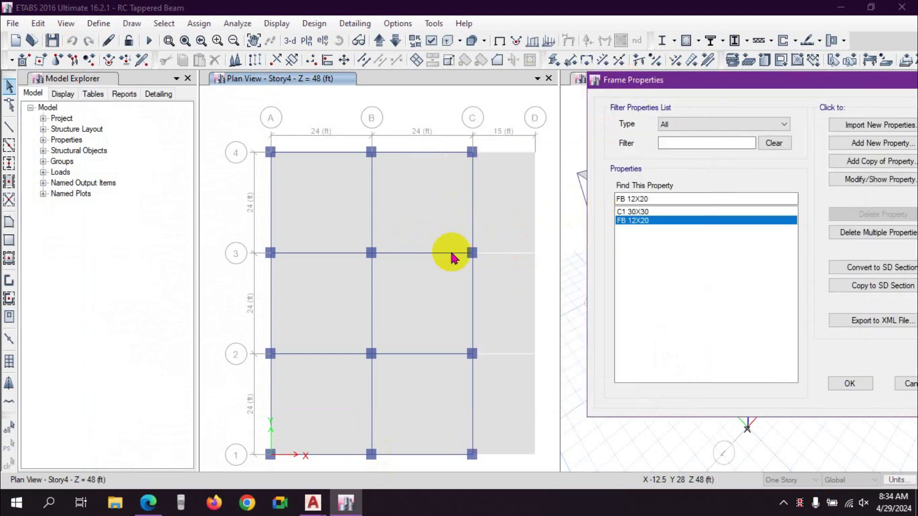
{"action": "left_click_drag", "start_coordinate": [729, 84], "coordinate": [652, 68]}
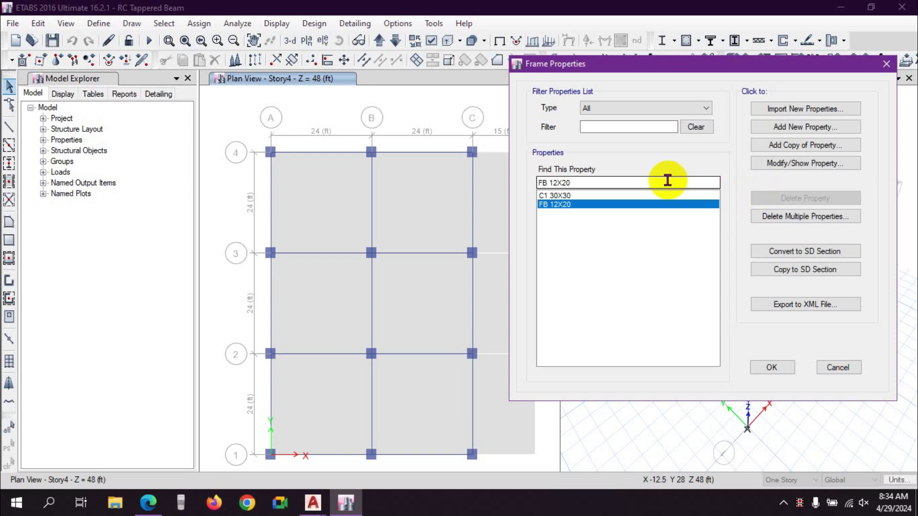
{"action": "left_click_drag", "start_coordinate": [591, 65], "coordinate": [621, 67]}
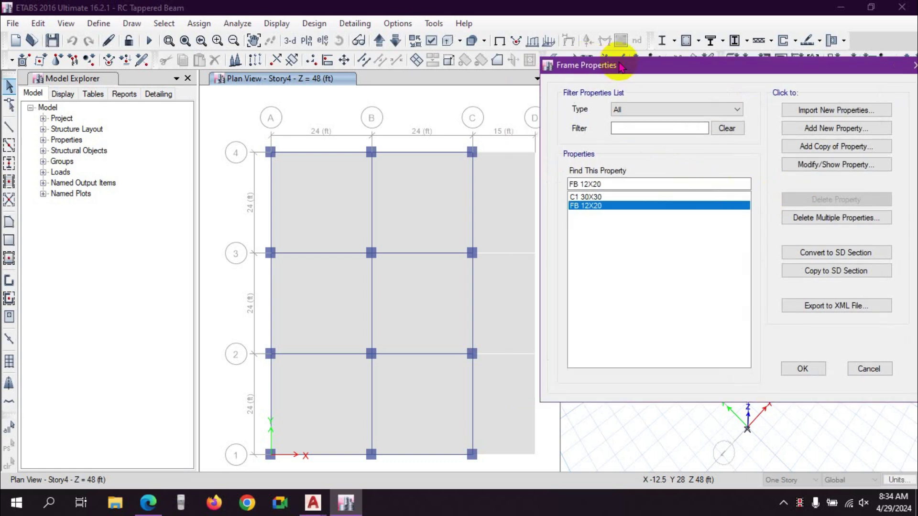
{"action": "left_click", "coordinate": [267, 156]}
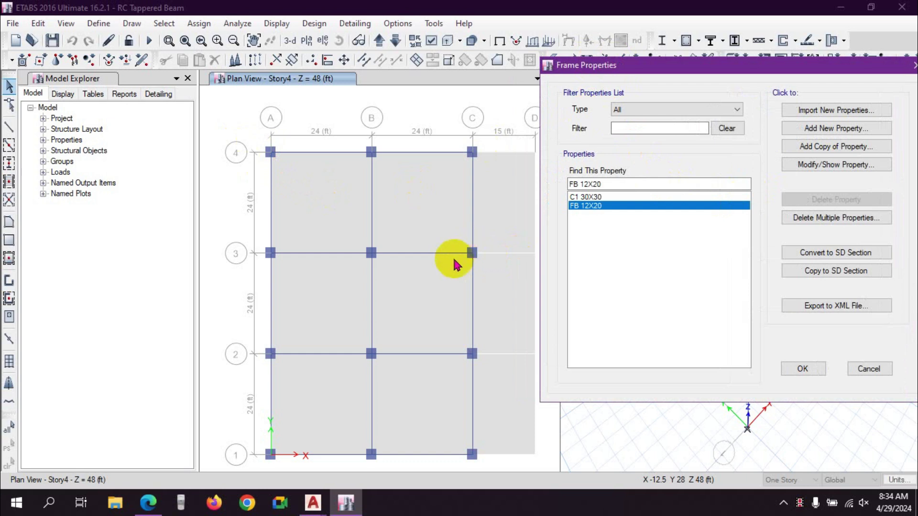
{"action": "left_click", "coordinate": [416, 244]}
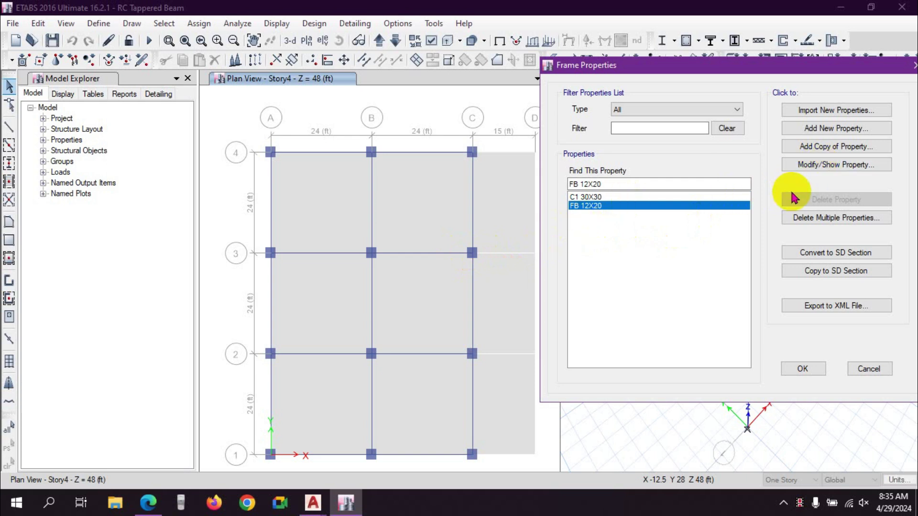
Copy the FB 12X20 beam section into a new section named FB 12X36 with a depth of 36 in.
{"action": "left_click", "coordinate": [883, 146]}
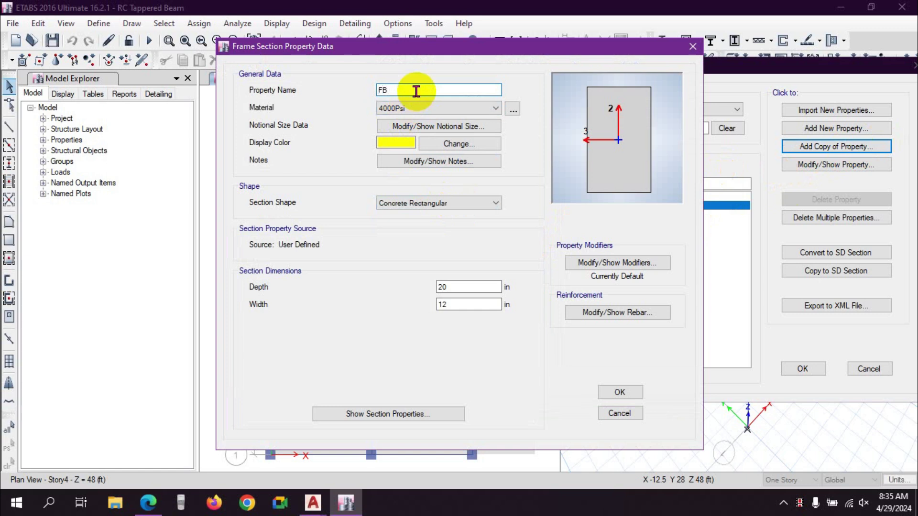
{"action": "left_click_drag", "start_coordinate": [458, 286], "coordinate": [421, 292]}
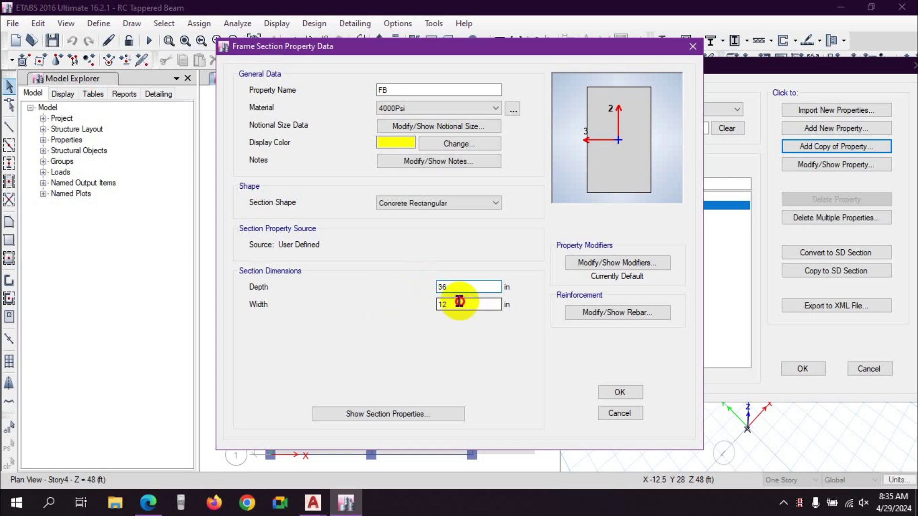
{"action": "left_click", "coordinate": [454, 286]}
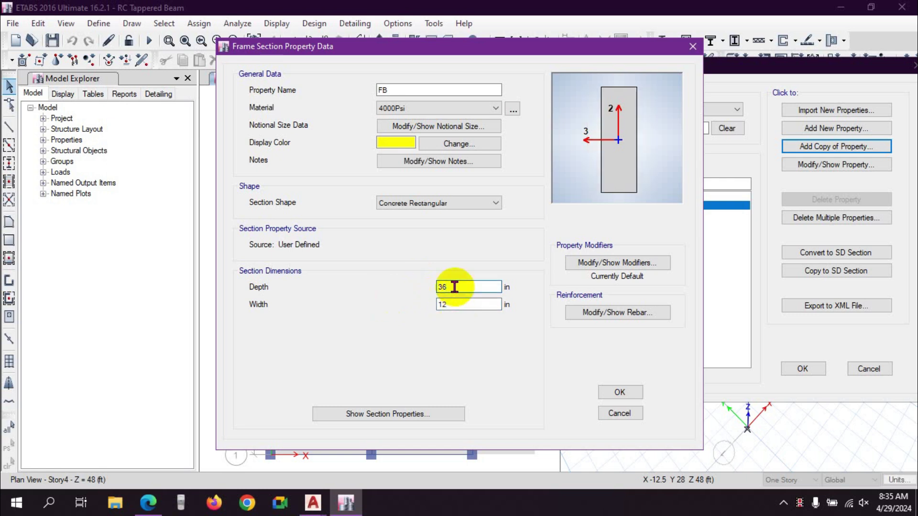
{"action": "left_click", "coordinate": [615, 391]}
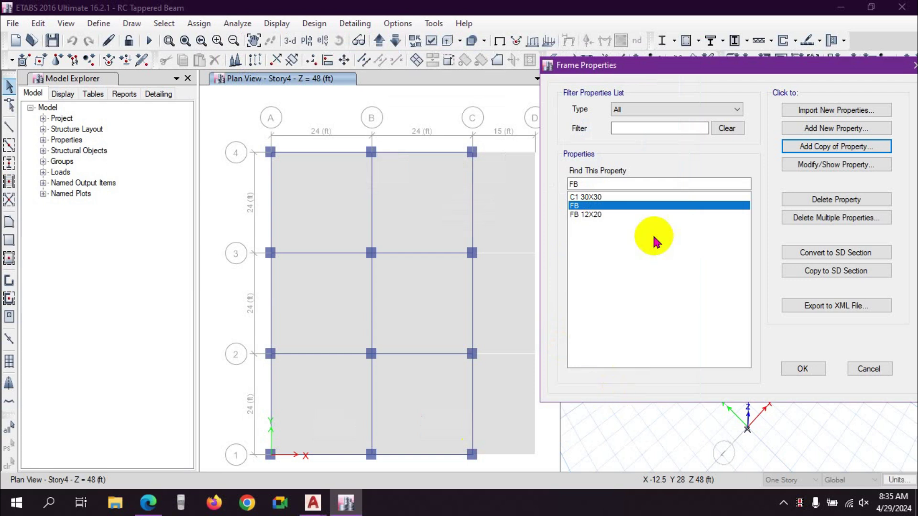
{"action": "left_click", "coordinate": [835, 165]}
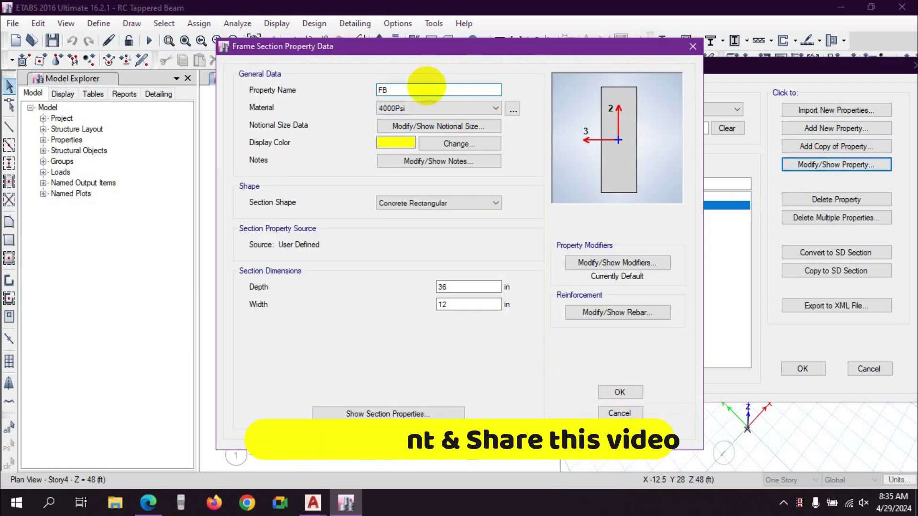
{"action": "type", "text": "N"}
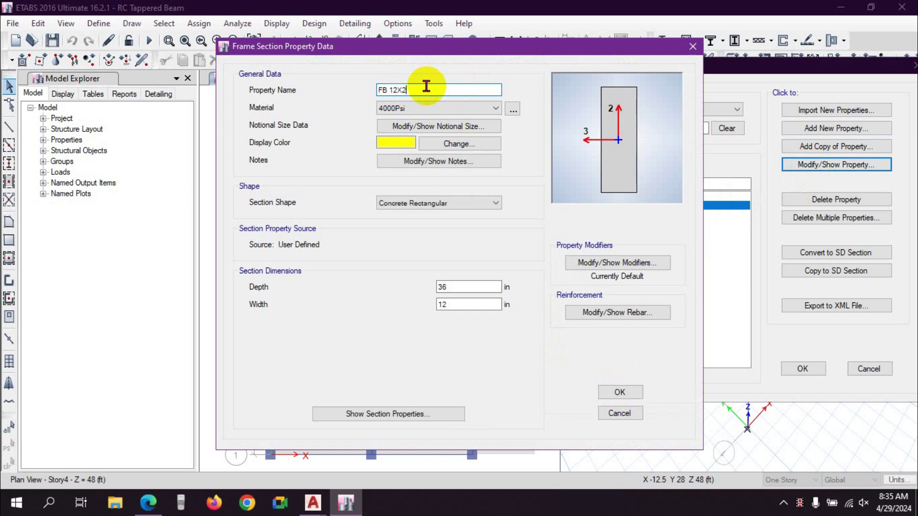
{"action": "left_click", "coordinate": [617, 393]}
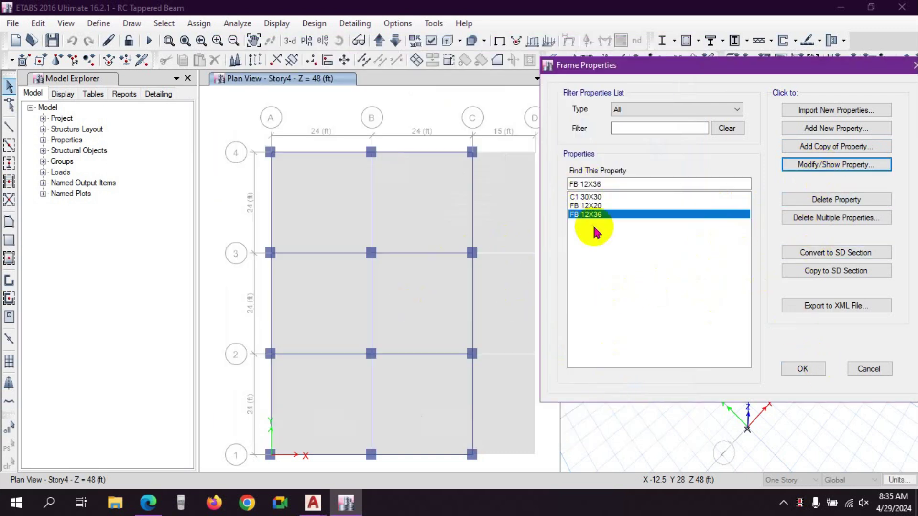
Add a new nonprismatic frame section property named Tappered.
{"action": "left_click", "coordinate": [595, 206]}
{"action": "left_click", "coordinate": [600, 215]}
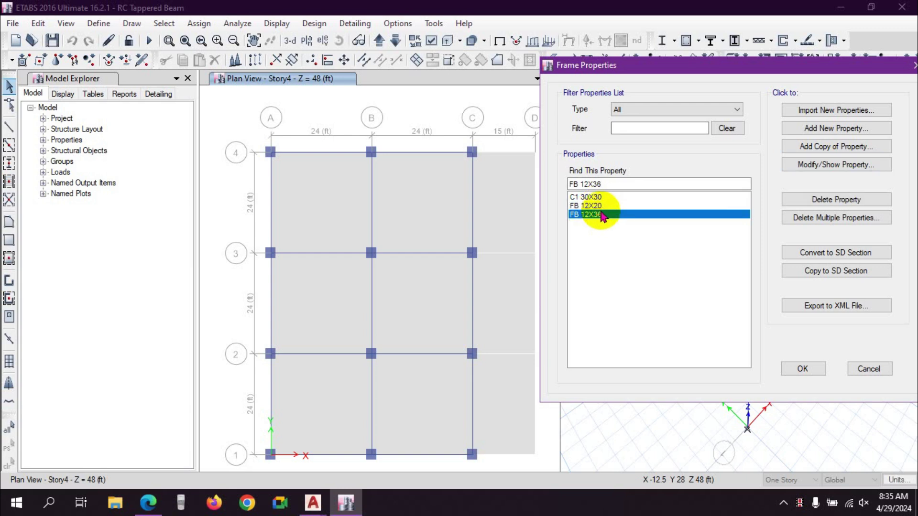
{"action": "left_click", "coordinate": [596, 206]}
{"action": "left_click", "coordinate": [598, 215]}
{"action": "left_click", "coordinate": [826, 134]}
{"action": "left_click", "coordinate": [298, 329]}
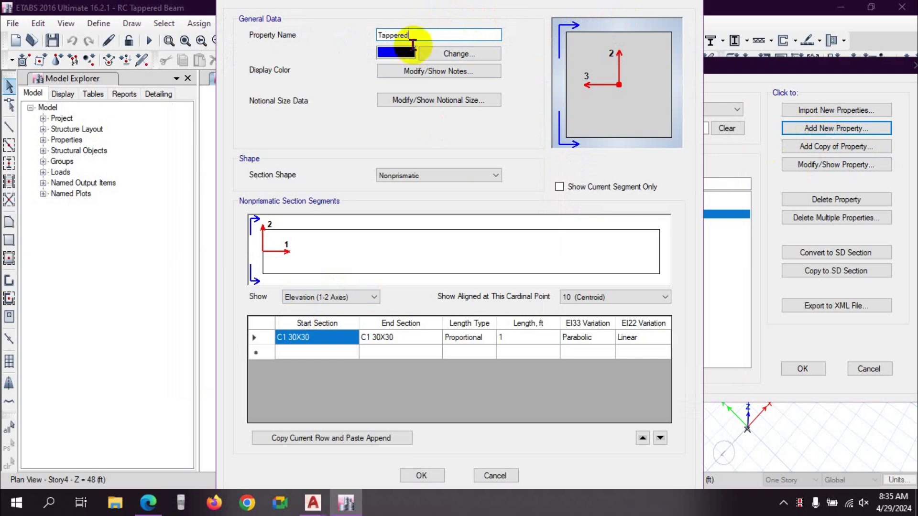
Make the Tappered section vary from FB 12X36 at the start to FB 12X20 at the end, and accept the definitions.
{"action": "left_click", "coordinate": [313, 337]}
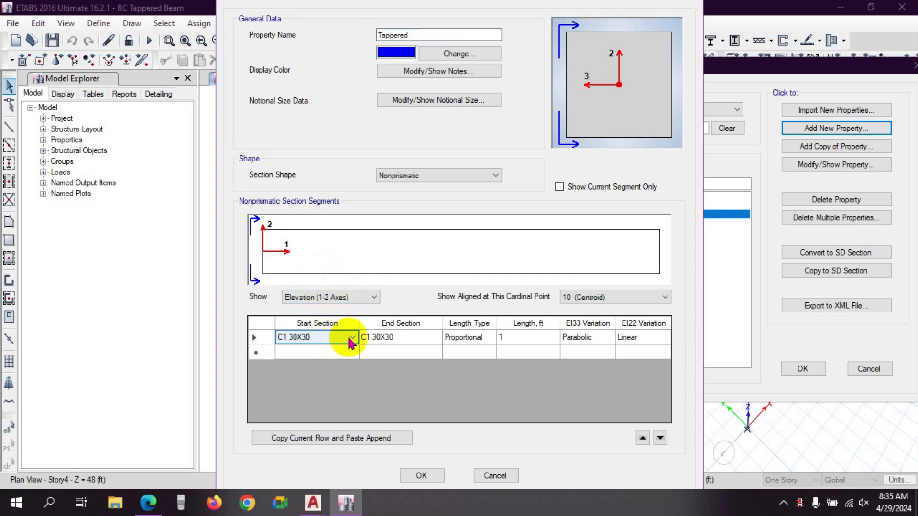
{"action": "left_click", "coordinate": [351, 338]}
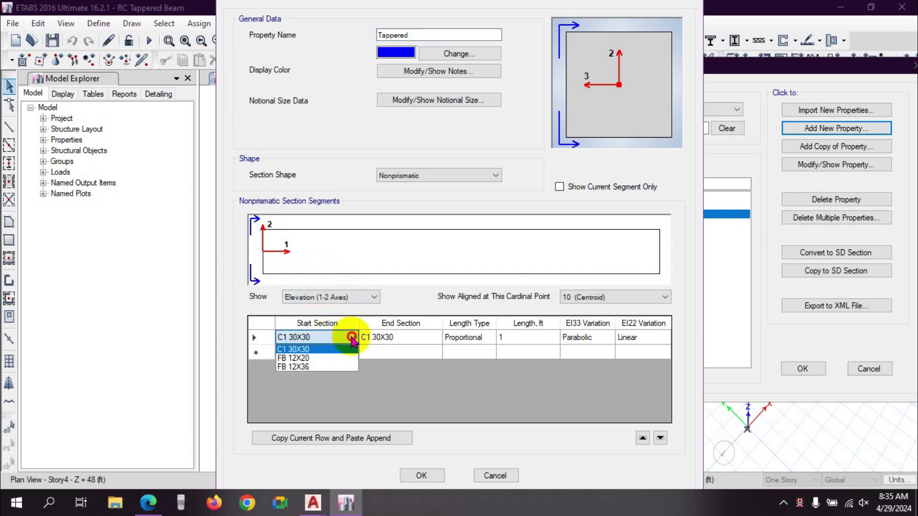
{"action": "left_click", "coordinate": [321, 367]}
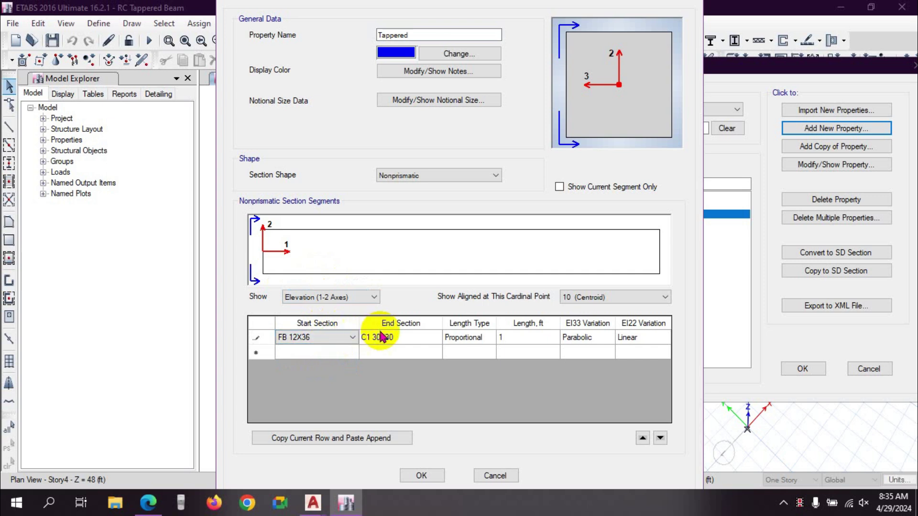
{"action": "left_click", "coordinate": [422, 341]}
{"action": "left_click", "coordinate": [436, 340]}
{"action": "left_click", "coordinate": [407, 362]}
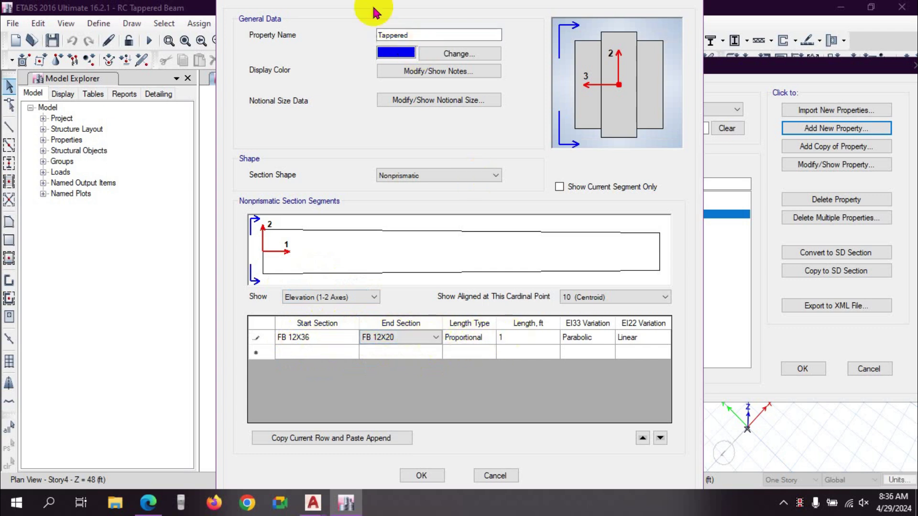
{"action": "left_click", "coordinate": [532, 340]}
{"action": "left_click", "coordinate": [524, 340]}
{"action": "left_click", "coordinate": [527, 338]}
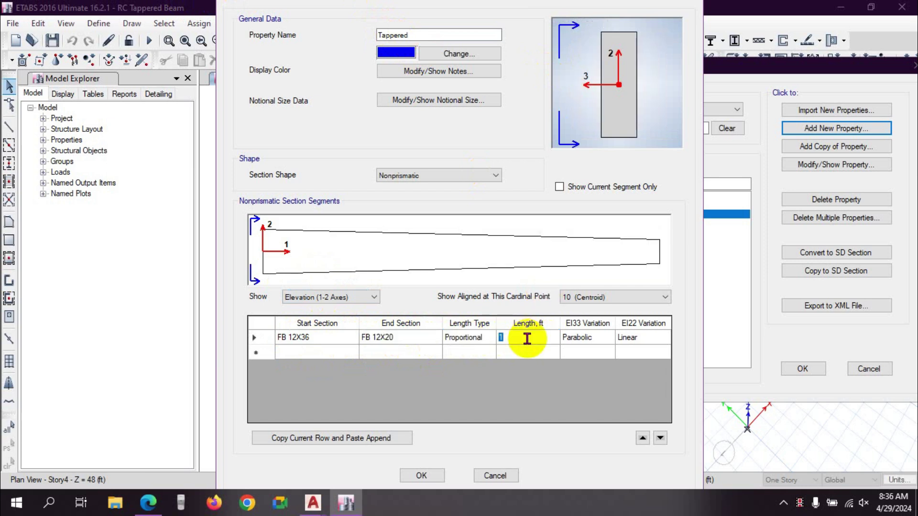
{"action": "left_click", "coordinate": [421, 475]}
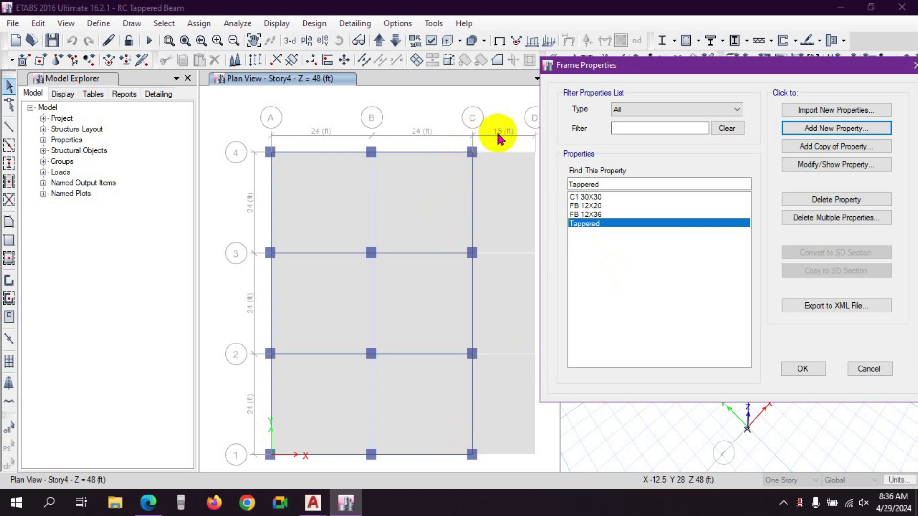
{"action": "left_click", "coordinate": [803, 369]}
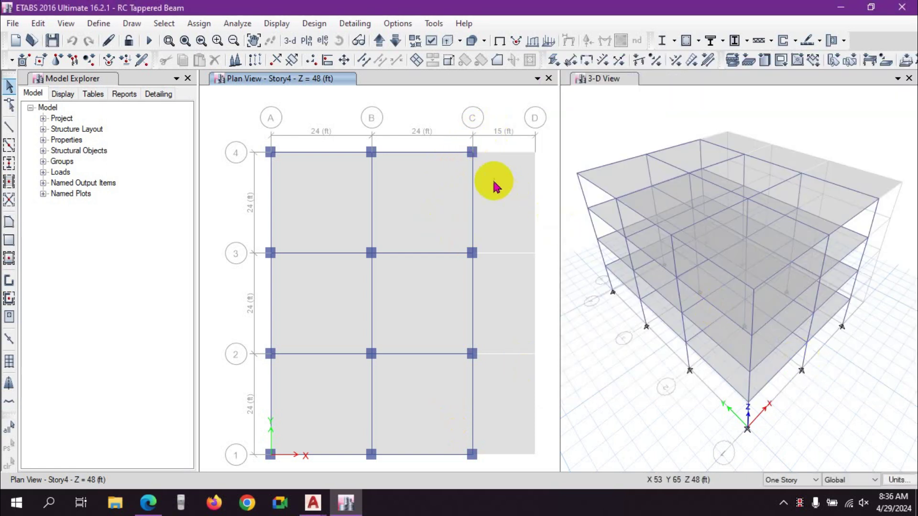
Draw Tappered frame beams on Story4 from grid C to grid D along gridlines 4 and 3.
{"action": "left_click", "coordinate": [8, 127]}
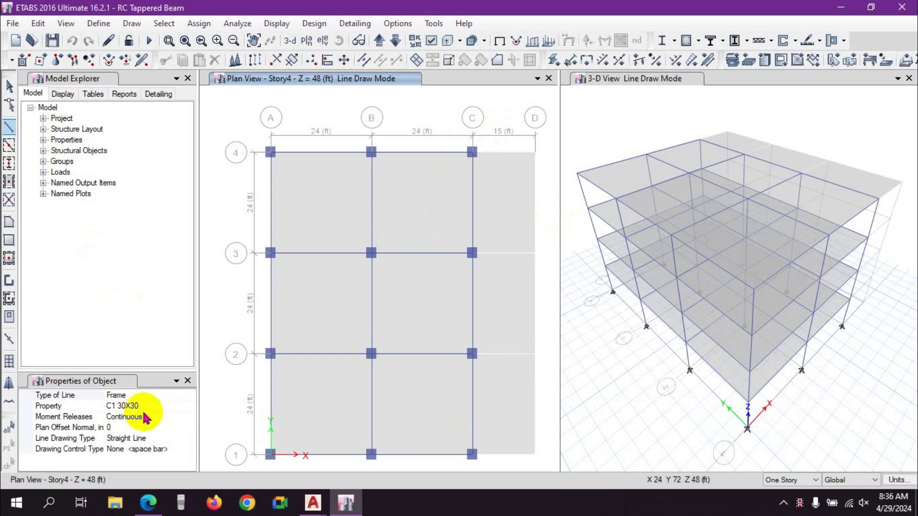
{"action": "left_click", "coordinate": [189, 406]}
{"action": "left_click", "coordinate": [190, 407]}
{"action": "left_click", "coordinate": [143, 448]}
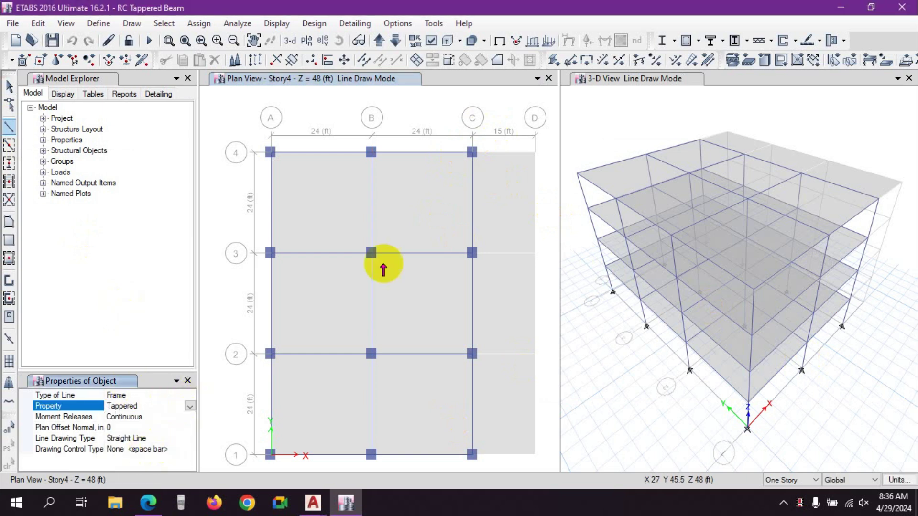
{"action": "left_click", "coordinate": [472, 153]}
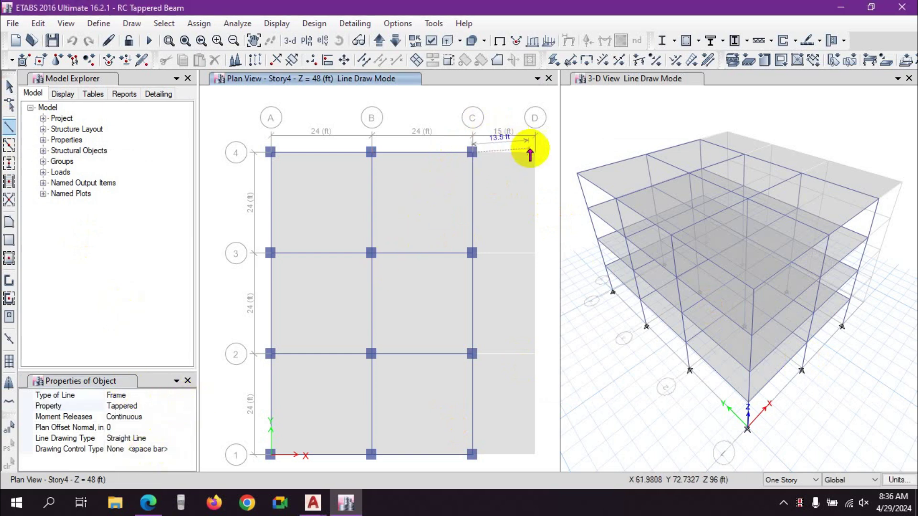
{"action": "left_click", "coordinate": [535, 153]}
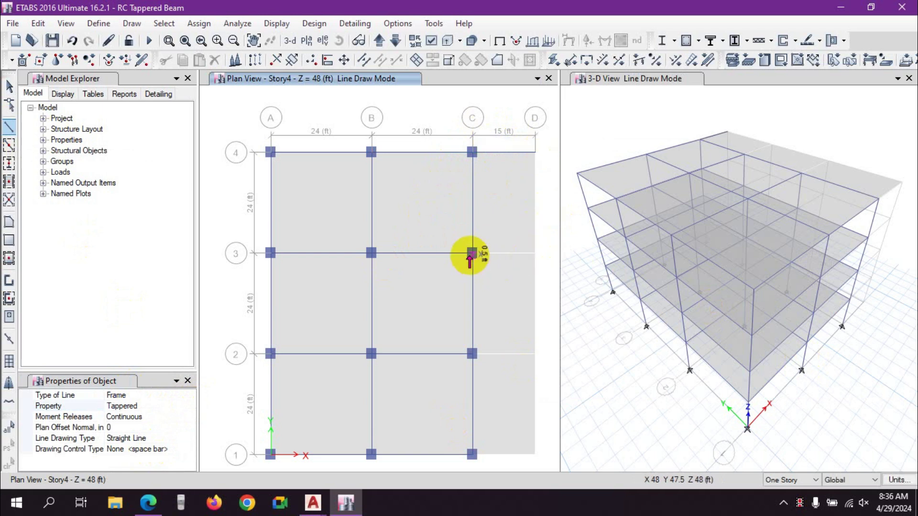
{"action": "left_click", "coordinate": [471, 253]}
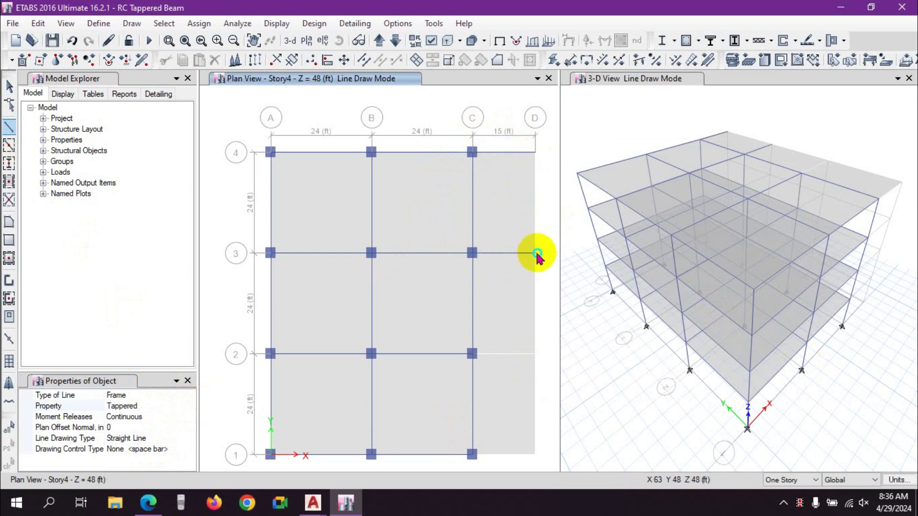
{"action": "left_click", "coordinate": [535, 253]}
Draw the remaining Tappered cantilever beams on Story4 from grid C to grid D along gridlines 2 and 1.
{"action": "left_click", "coordinate": [472, 355]}
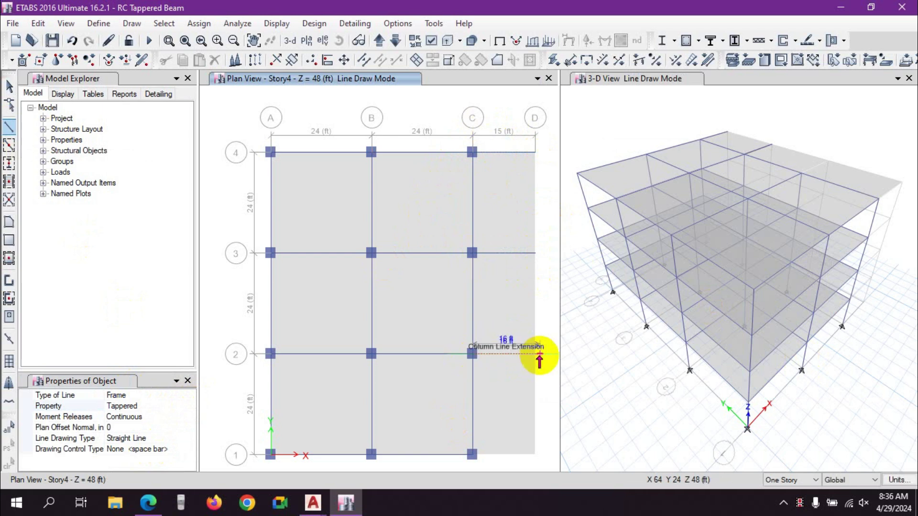
{"action": "left_click", "coordinate": [535, 354]}
{"action": "middle_click_drag", "start_coordinate": [520, 385], "coordinate": [456, 320]}
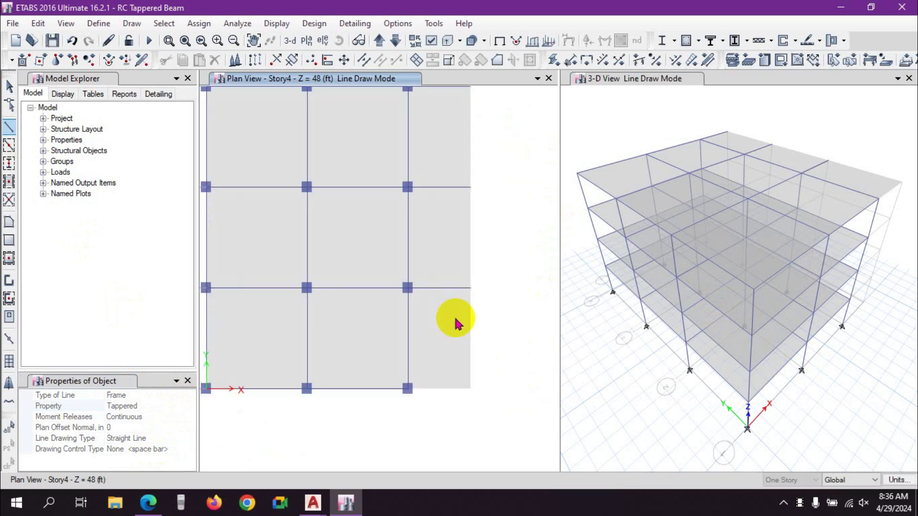
{"action": "left_click", "coordinate": [407, 388]}
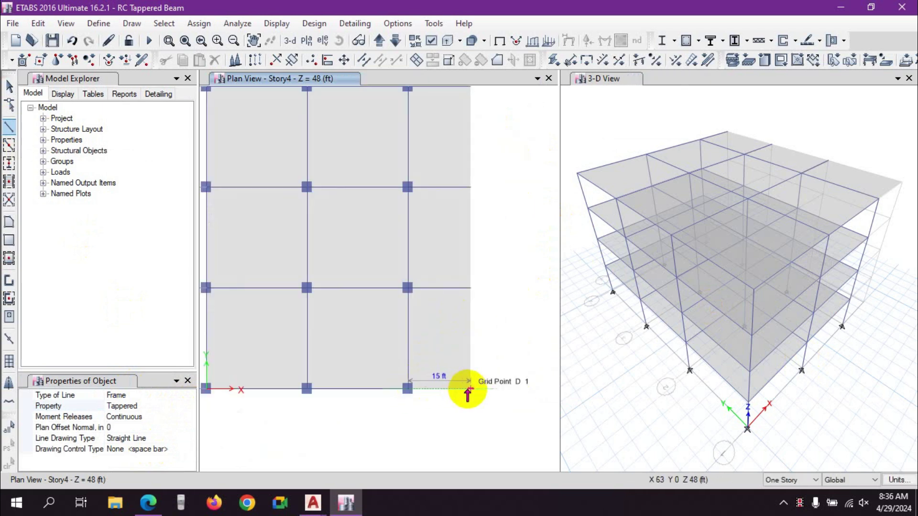
{"action": "left_click", "coordinate": [468, 393]}
{"action": "key", "text": "Escape"}
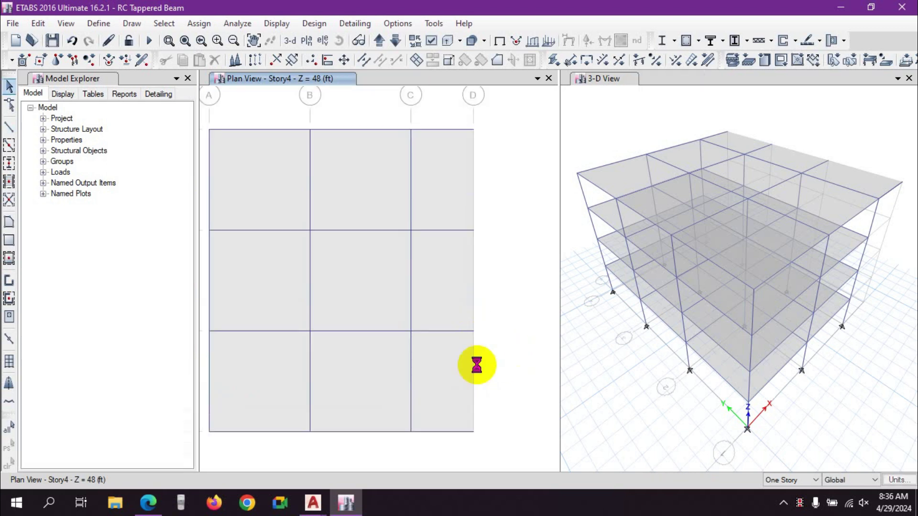
Turn off the Horizon display in the 3-D view.
{"action": "left_click", "coordinate": [590, 78]}
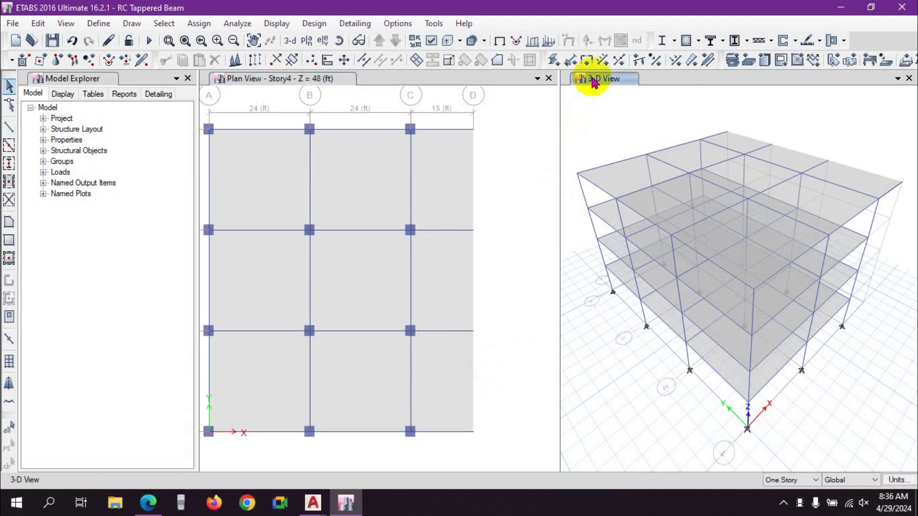
{"action": "left_click", "coordinate": [432, 41]}
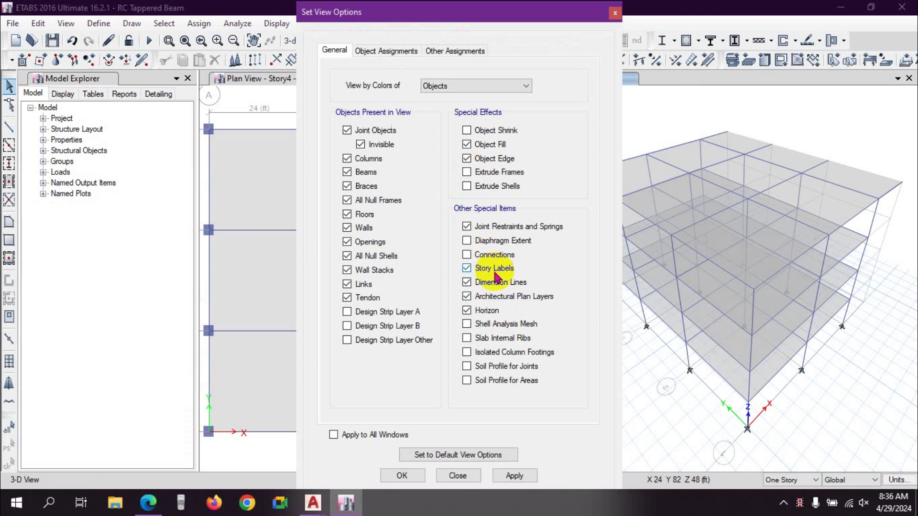
{"action": "left_click", "coordinate": [468, 310]}
{"action": "left_click", "coordinate": [515, 476]}
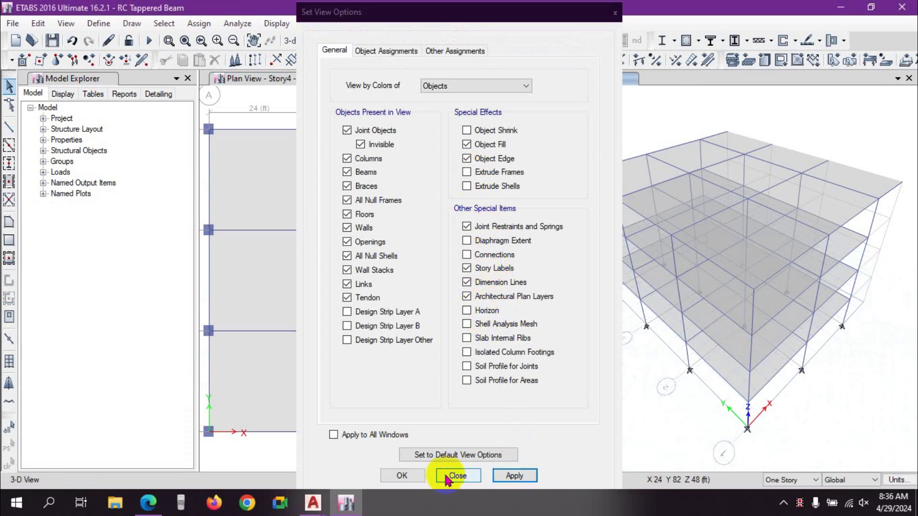
{"action": "left_click", "coordinate": [448, 477]}
Render the model in 3D and examine the roof cantilever beams from above and below, closing the render when done.
{"action": "left_click", "coordinate": [66, 24]}
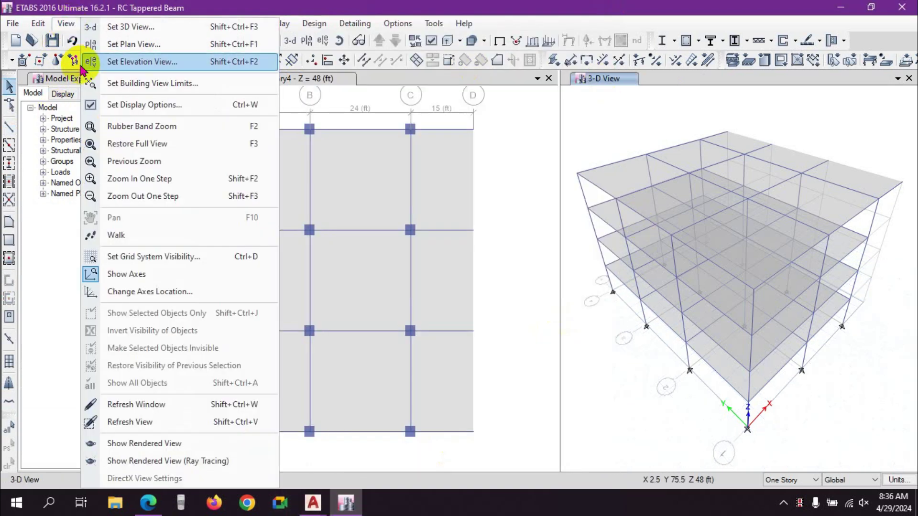
{"action": "left_click", "coordinate": [187, 443]}
{"action": "mouse_move", "coordinate": [231, 228]}
{"action": "left_mouse_down"}
{"action": "mouse_move", "coordinate": [277, 205]}
{"action": "mouse_move", "coordinate": [543, 283]}
{"action": "mouse_move", "coordinate": [230, 283]}
{"action": "mouse_move", "coordinate": [234, 268]}
{"action": "mouse_move", "coordinate": [446, 123]}
{"action": "mouse_move", "coordinate": [385, 205]}
{"action": "mouse_move", "coordinate": [412, 115]}
{"action": "mouse_move", "coordinate": [392, 111]}
{"action": "mouse_move", "coordinate": [392, 206]}
{"action": "left_mouse_up"}
{"action": "left_click_drag", "start_coordinate": [468, 270], "coordinate": [500, 271]}
{"action": "left_click_drag", "start_coordinate": [116, 249], "coordinate": [242, 230]}
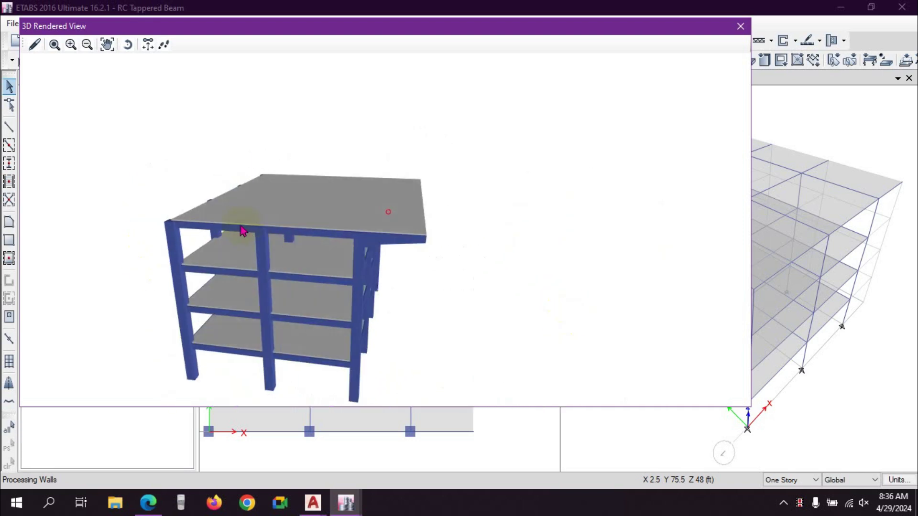
{"action": "scroll", "coordinate": [436, 231], "scroll_direction": "up", "scroll_amount": 4}
{"action": "scroll", "coordinate": [437, 234], "scroll_direction": "down", "scroll_amount": 4}
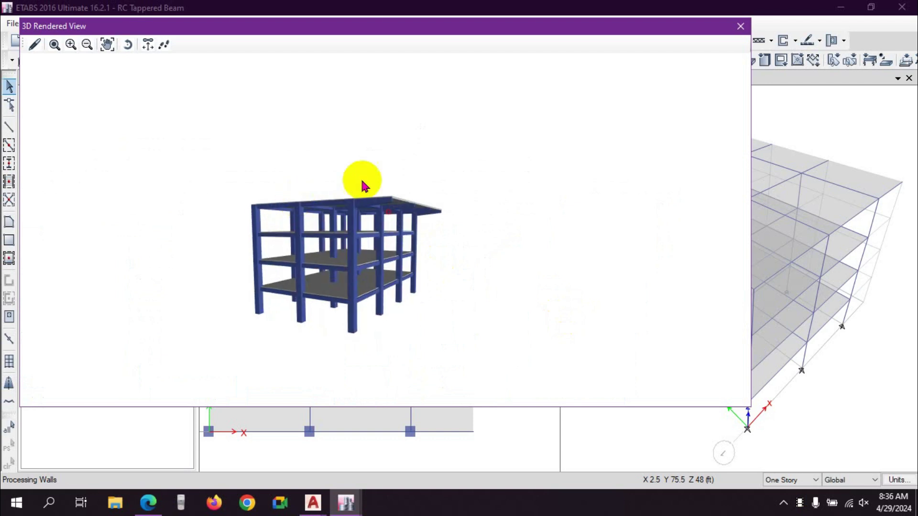
{"action": "scroll", "coordinate": [426, 164], "scroll_direction": "up", "scroll_amount": 4}
{"action": "left_click_drag", "start_coordinate": [317, 272], "coordinate": [379, 276]}
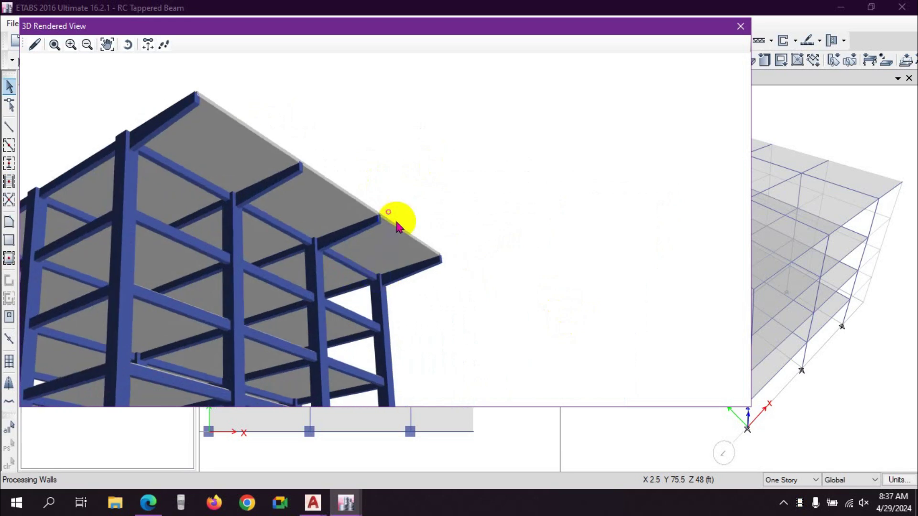
{"action": "scroll", "coordinate": [398, 225], "scroll_direction": "down", "scroll_amount": 2}
{"action": "scroll", "coordinate": [246, 177], "scroll_direction": "up", "scroll_amount": 4}
{"action": "left_click_drag", "start_coordinate": [245, 179], "coordinate": [478, 308]}
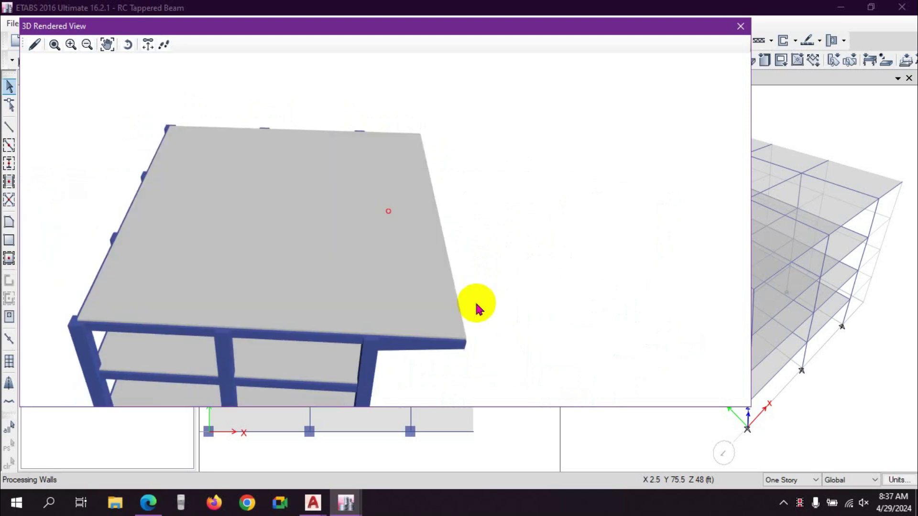
{"action": "left_click", "coordinate": [741, 25]}
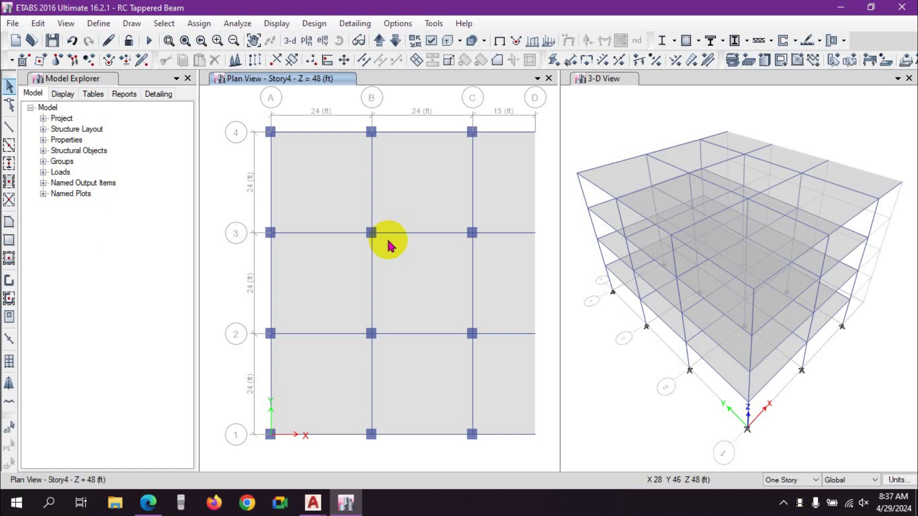
{"action": "left_click", "coordinate": [98, 23]}
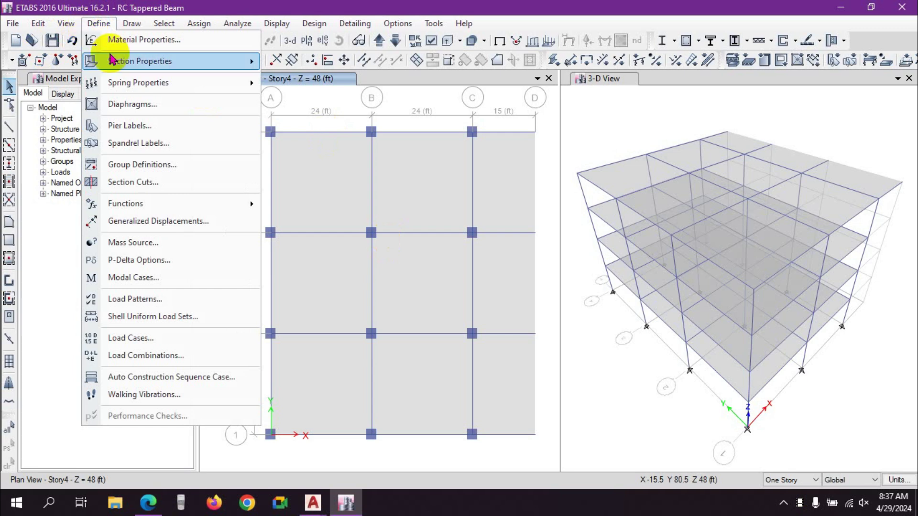
{"action": "mouse_move", "coordinate": [116, 63]}
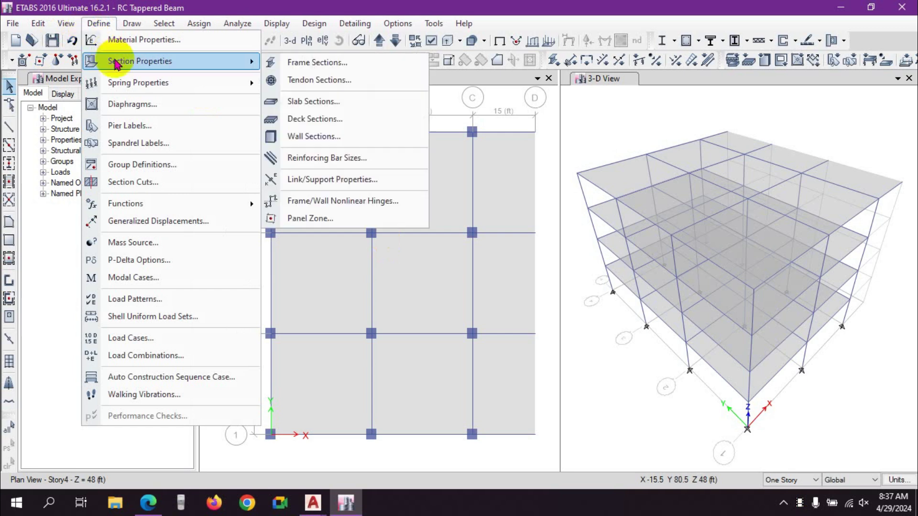
{"action": "left_click", "coordinate": [211, 6]}
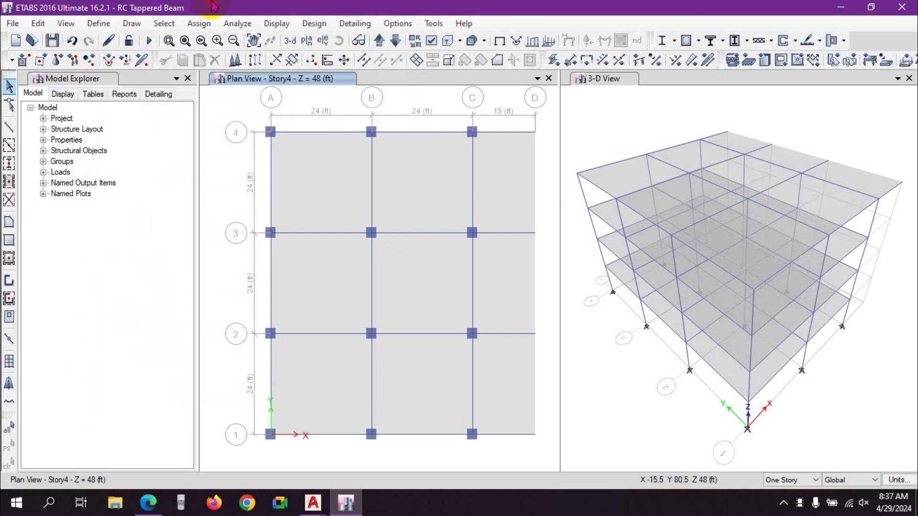
{"action": "left_click", "coordinate": [803, 500]}
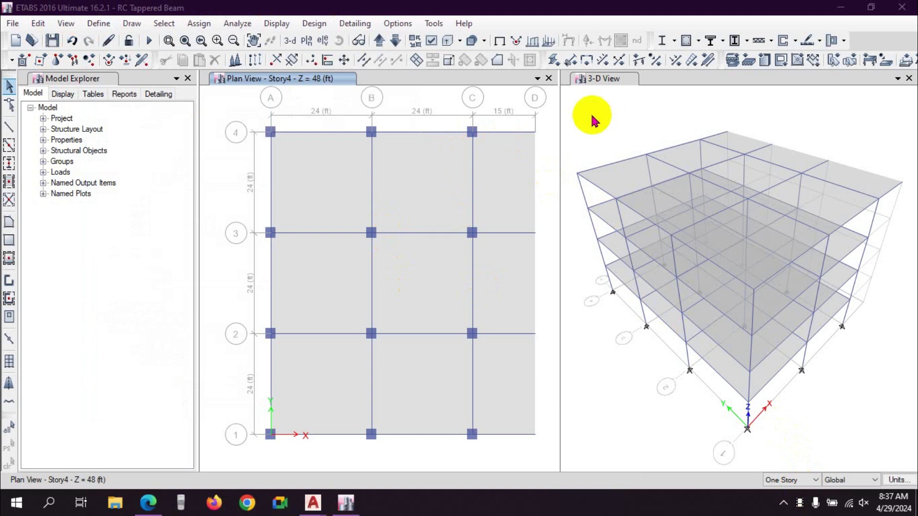
{"action": "left_click", "coordinate": [590, 79]}
{"action": "left_click", "coordinate": [243, 80]}
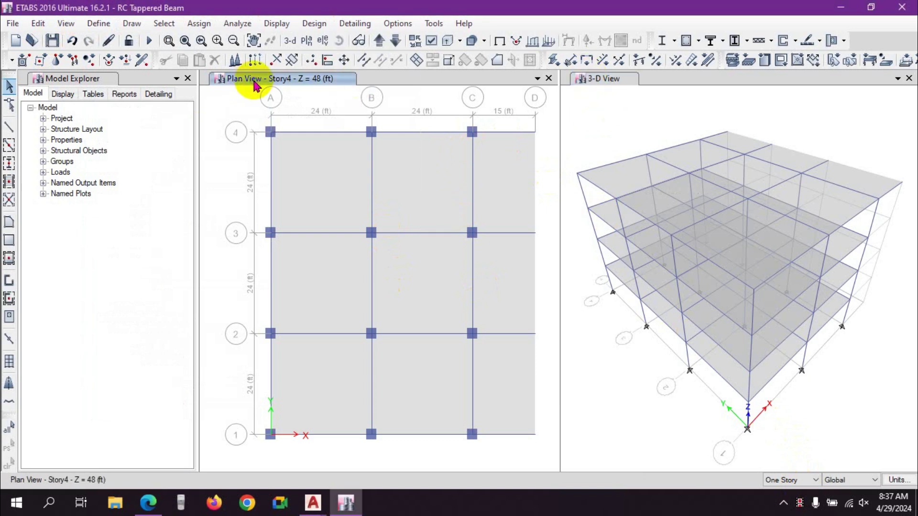
{"action": "left_click", "coordinate": [603, 79]}
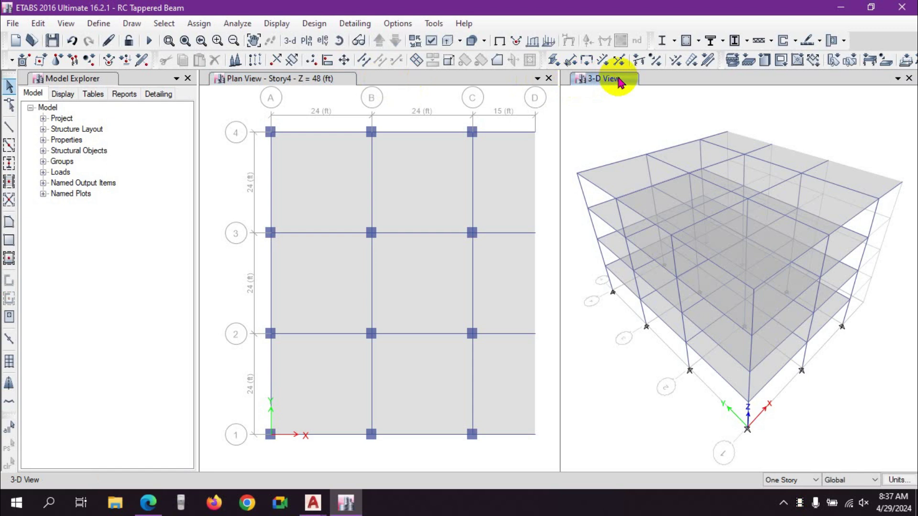